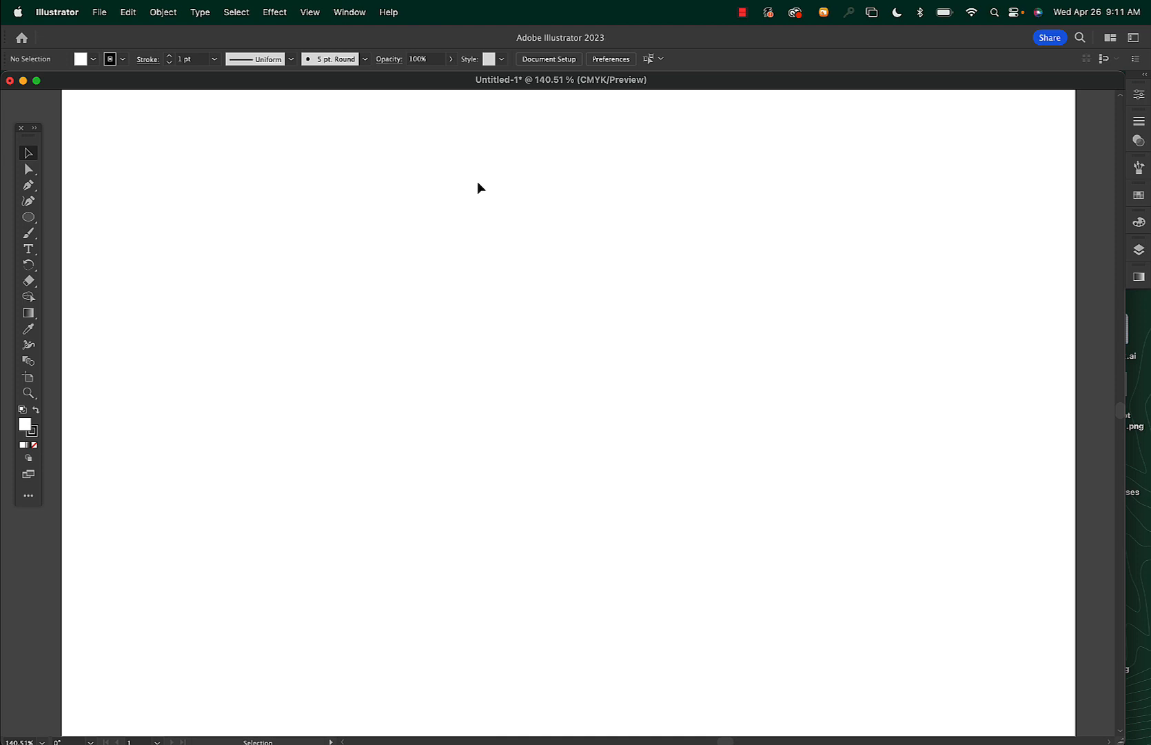
Draw a circle about 2.88 in across in the middle of the artboard
key(l)
drag(437, 190, 726, 480)
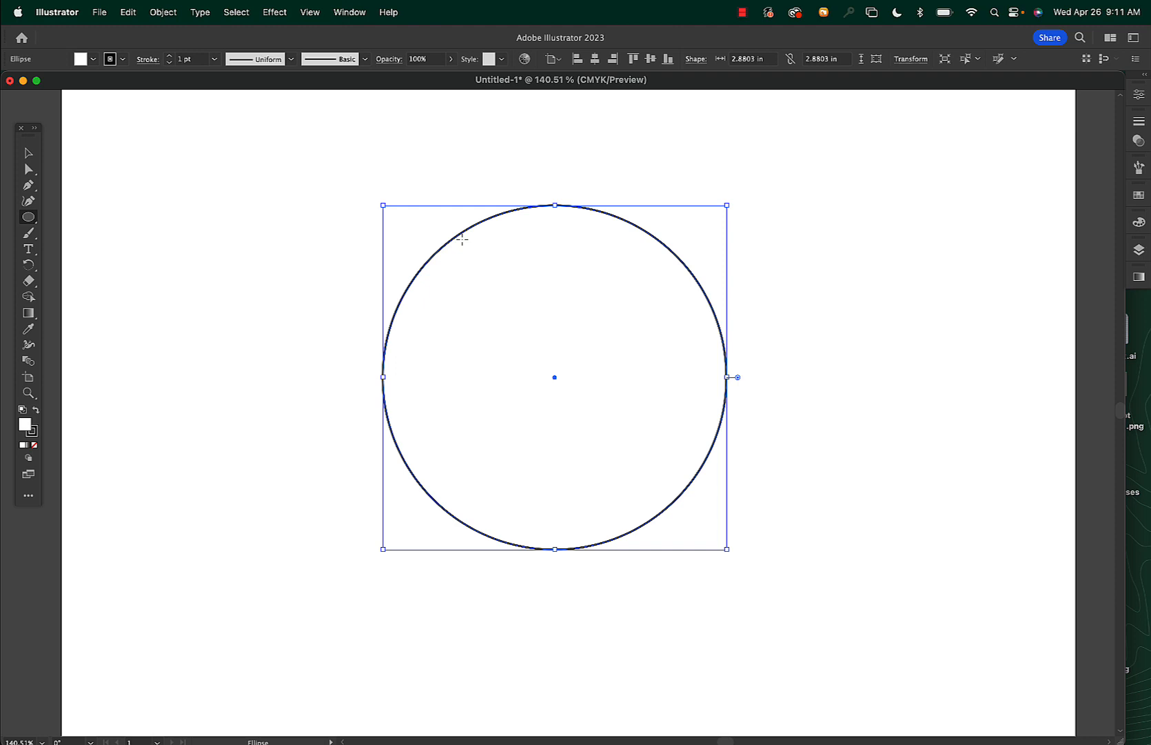
Add type on the circle's path starting at its top and enter "Text at the top"
drag(30, 249, 83, 263)
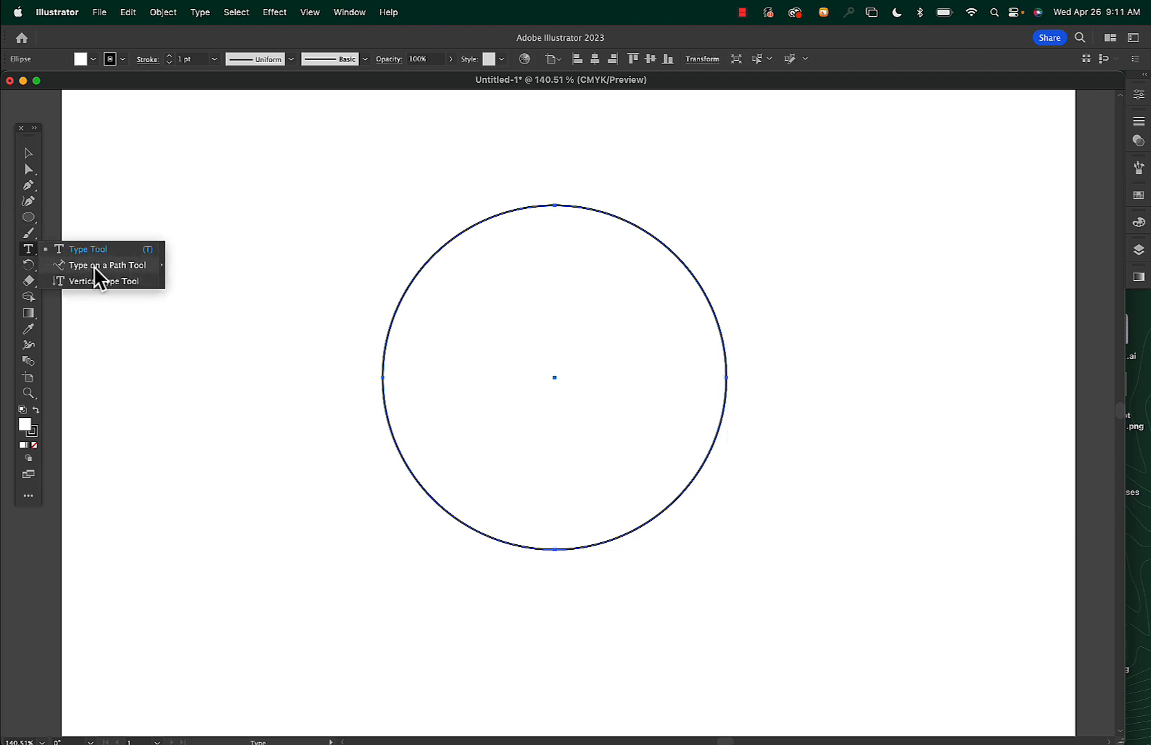
drag(94, 267, 94, 267)
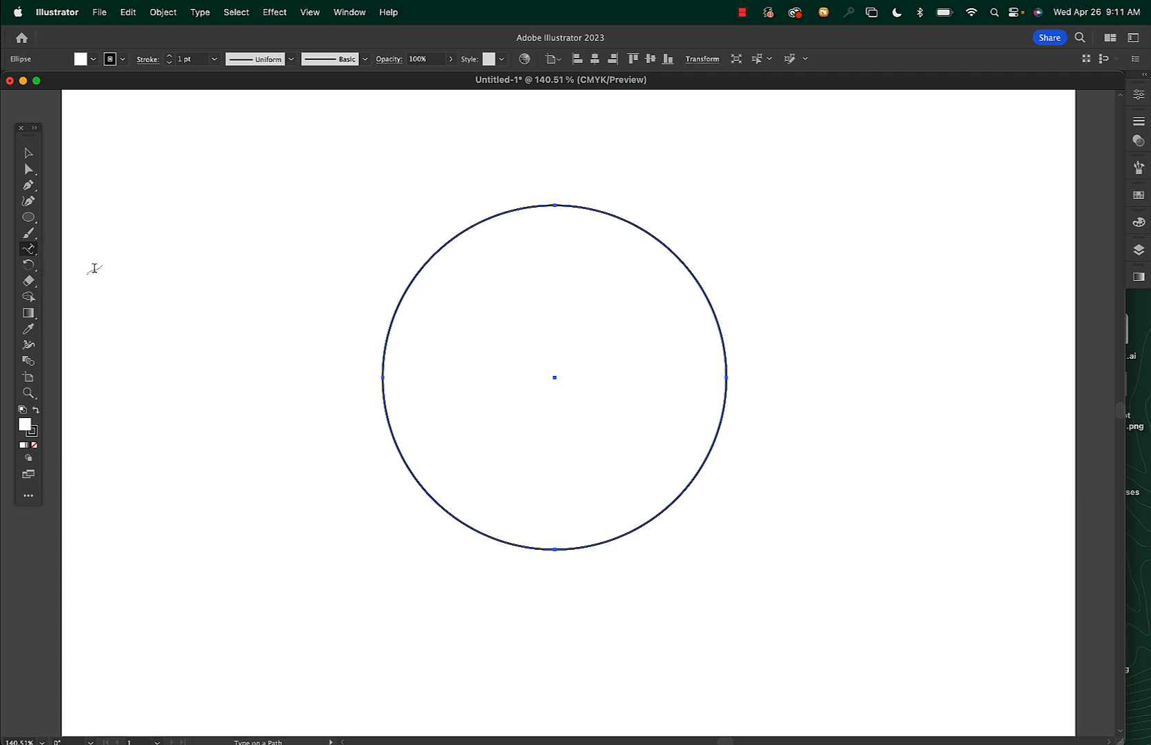
click(555, 204)
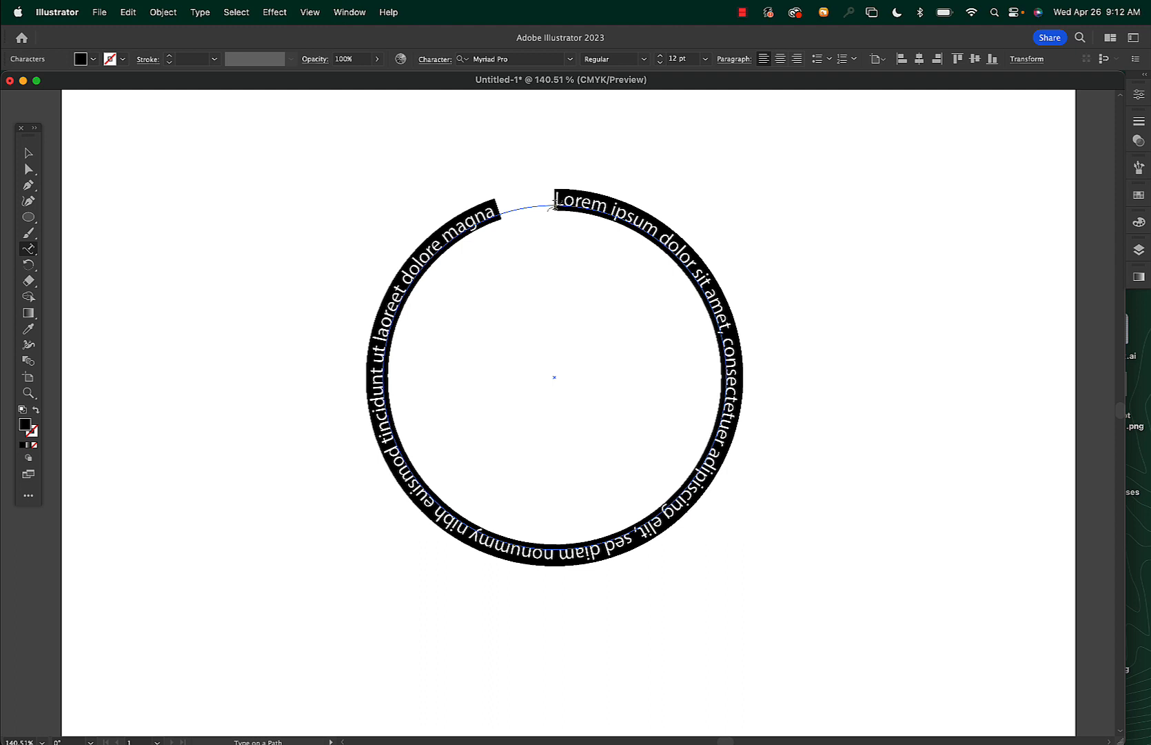
text(Text )
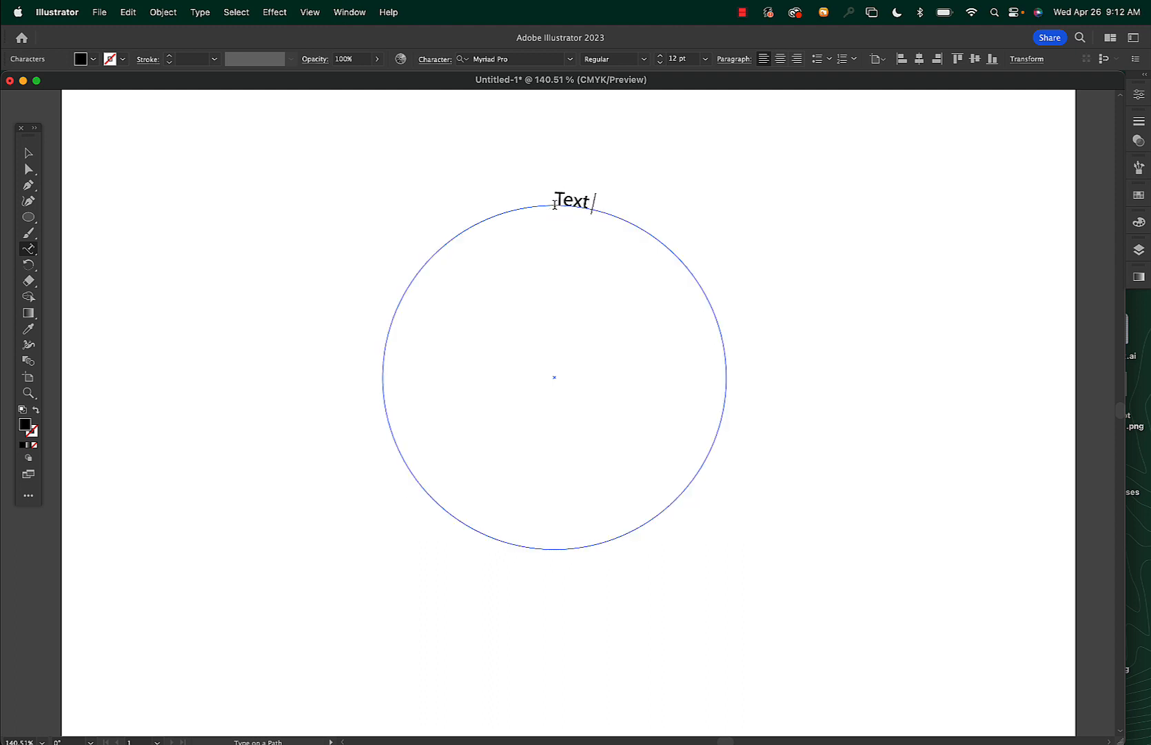
text(at the top)
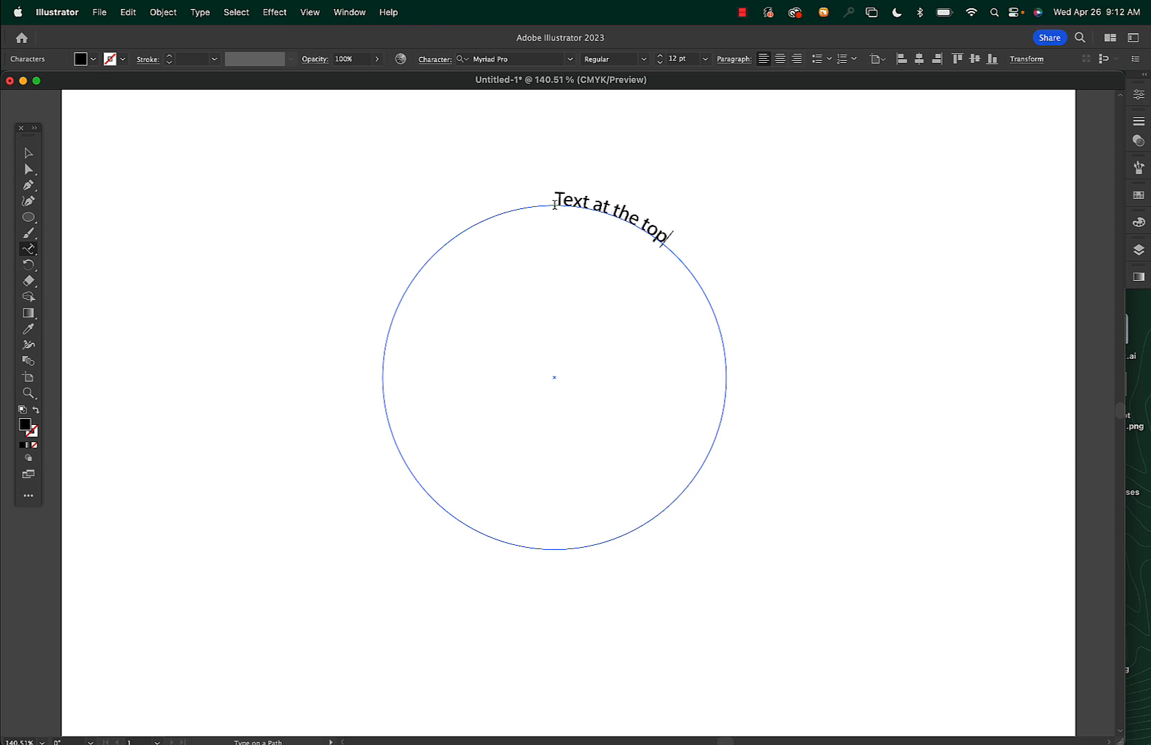
Select all the path text and increase its font size to 30 pt
key(super+a)
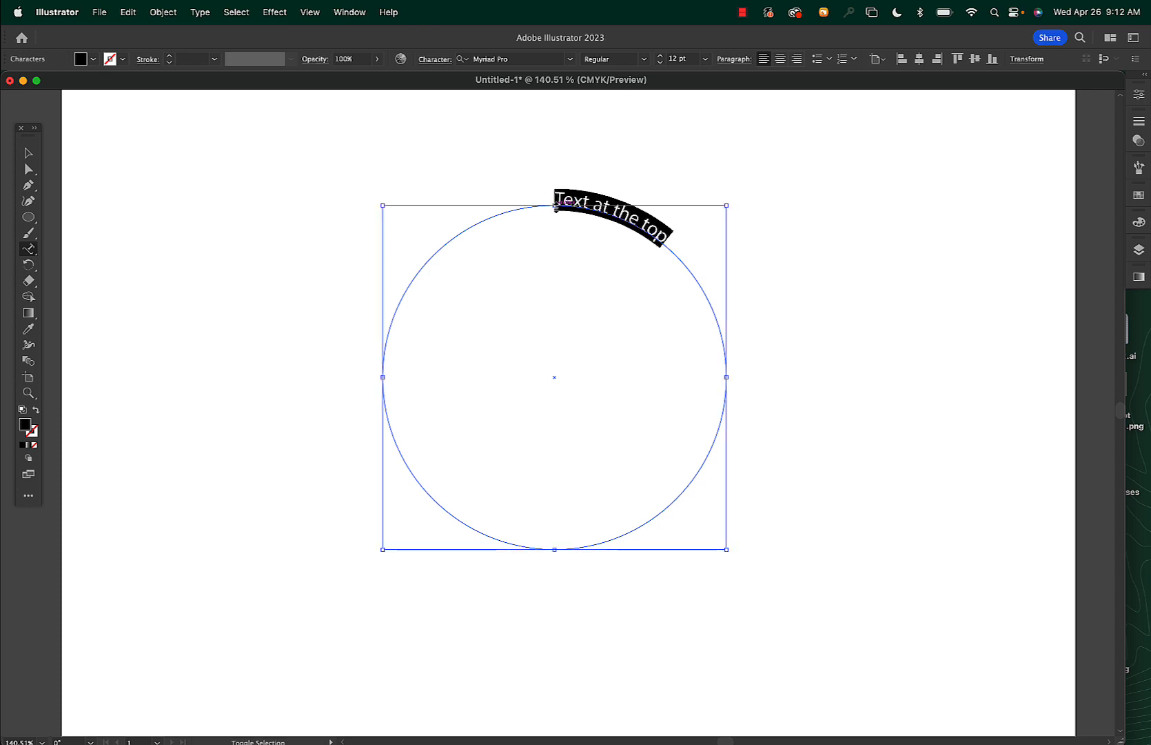
key(super+shift+period)
key(super+shift+period)
key(super+shift+period)
key(super+shift+period)
key(super+shift+period)
key(super+shift+period)
key(super+shift+period)
key(super+shift+period)
key(super+shift+period)
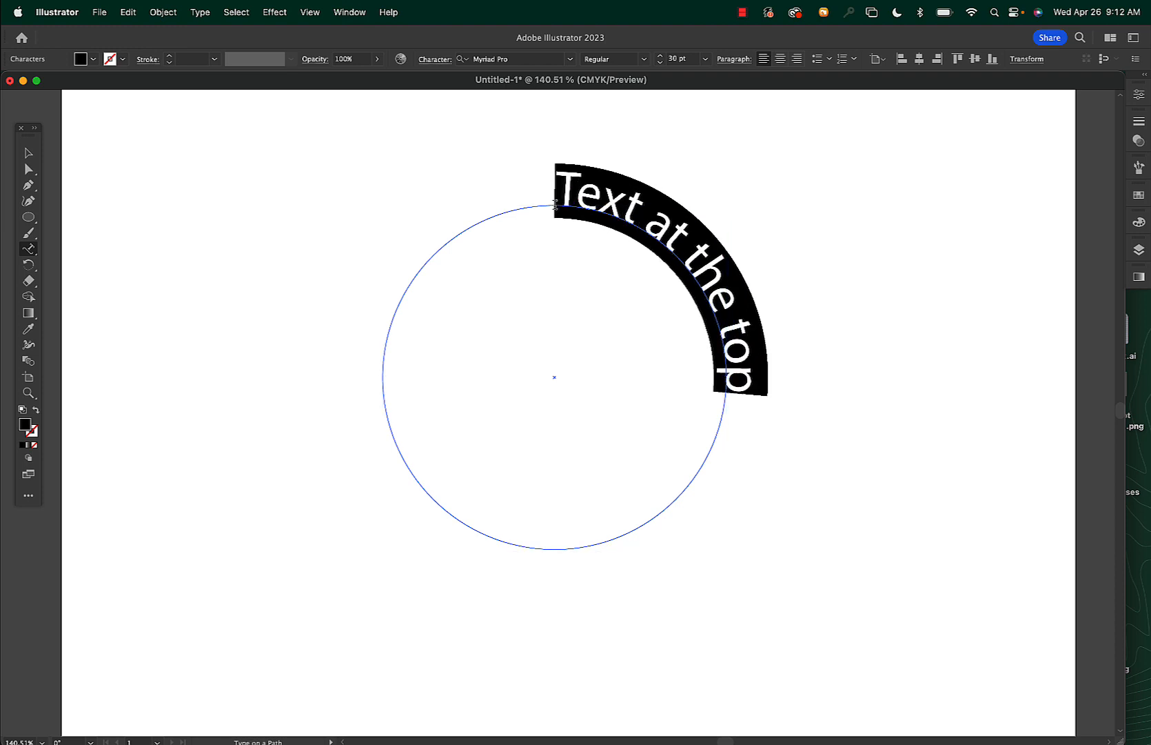
Center-align the path text and leave the text editing
key(super+shift+c)
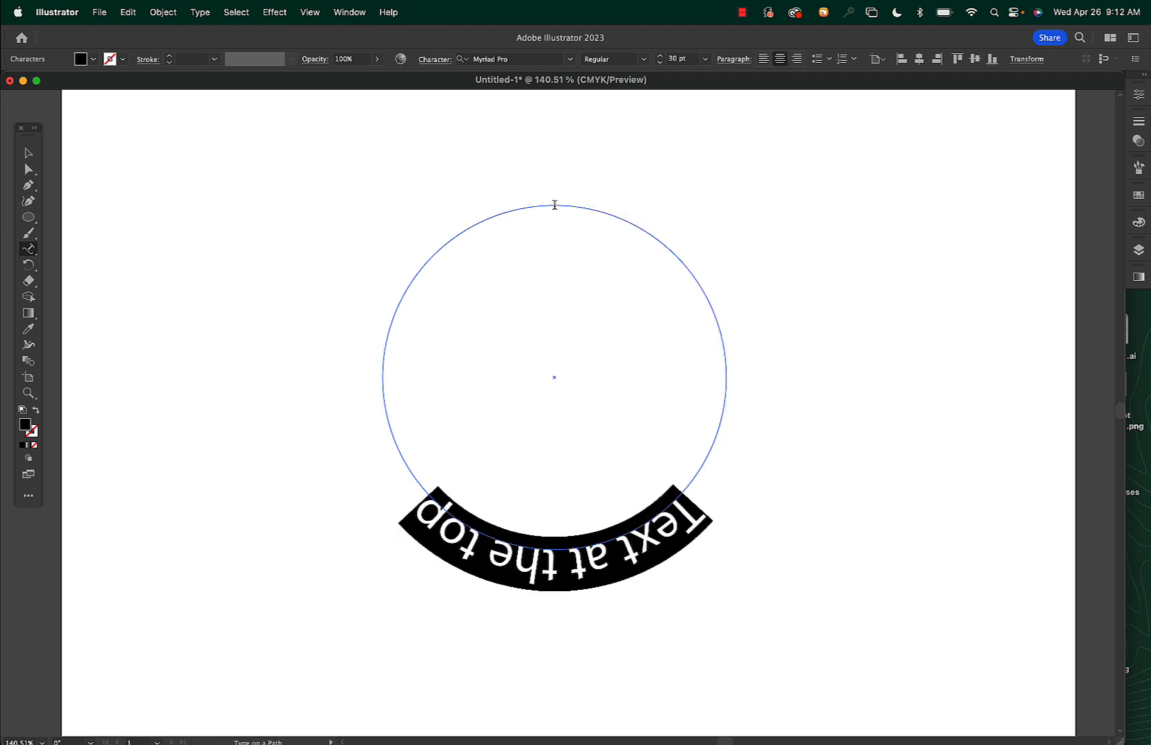
key(super+shift+a)
click(29, 152)
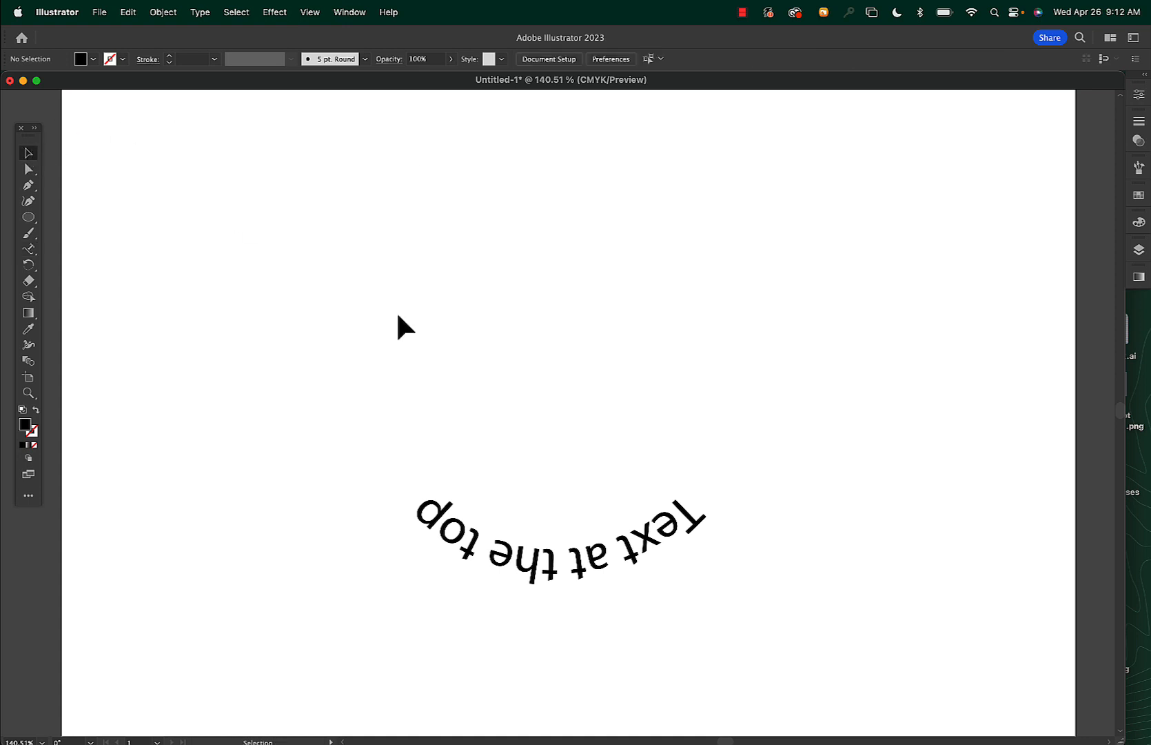
Move the path text so it sits centered across the top of the circle
click(447, 510)
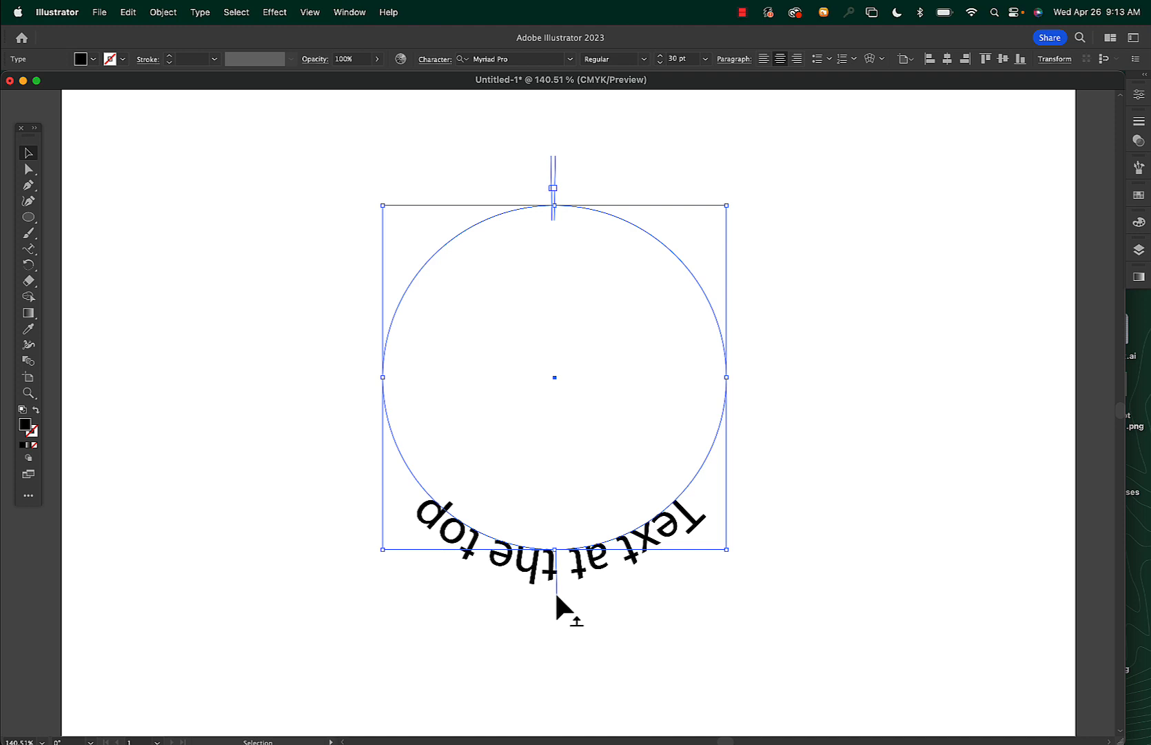
mouse_move(556, 594)
mouse_down()
mouse_move(467, 586)
mouse_move(613, 608)
mouse_move(541, 621)
mouse_move(497, 560)
mouse_move(583, 569)
mouse_move(557, 532)
mouse_move(555, 578)
mouse_up()
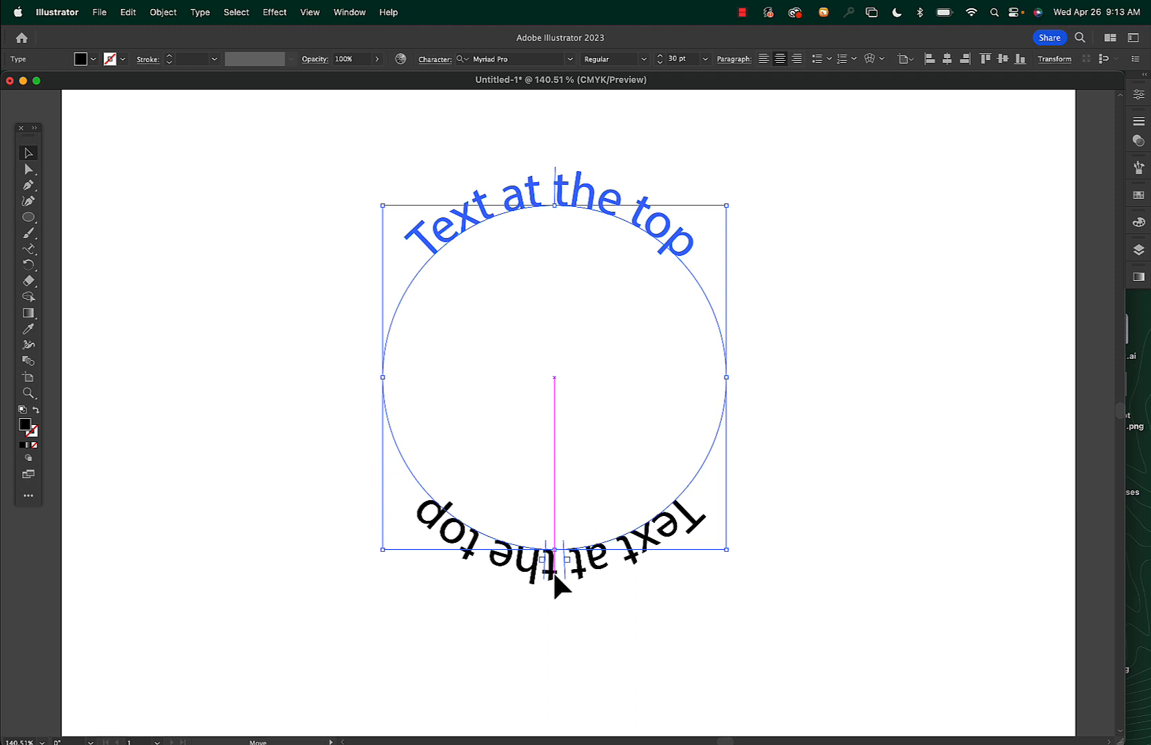
drag(554, 576, 555, 574)
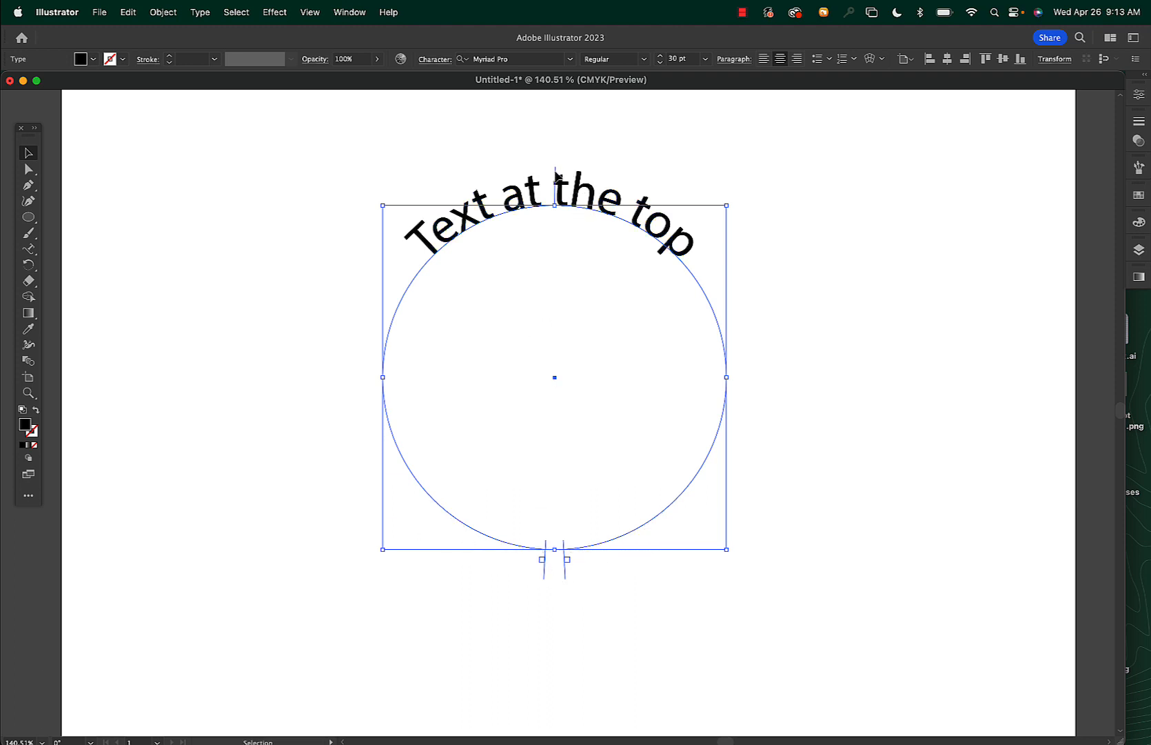
drag(555, 171, 555, 174)
Move the text's start and end brackets to the circle's left and right sides
drag(543, 573, 367, 377)
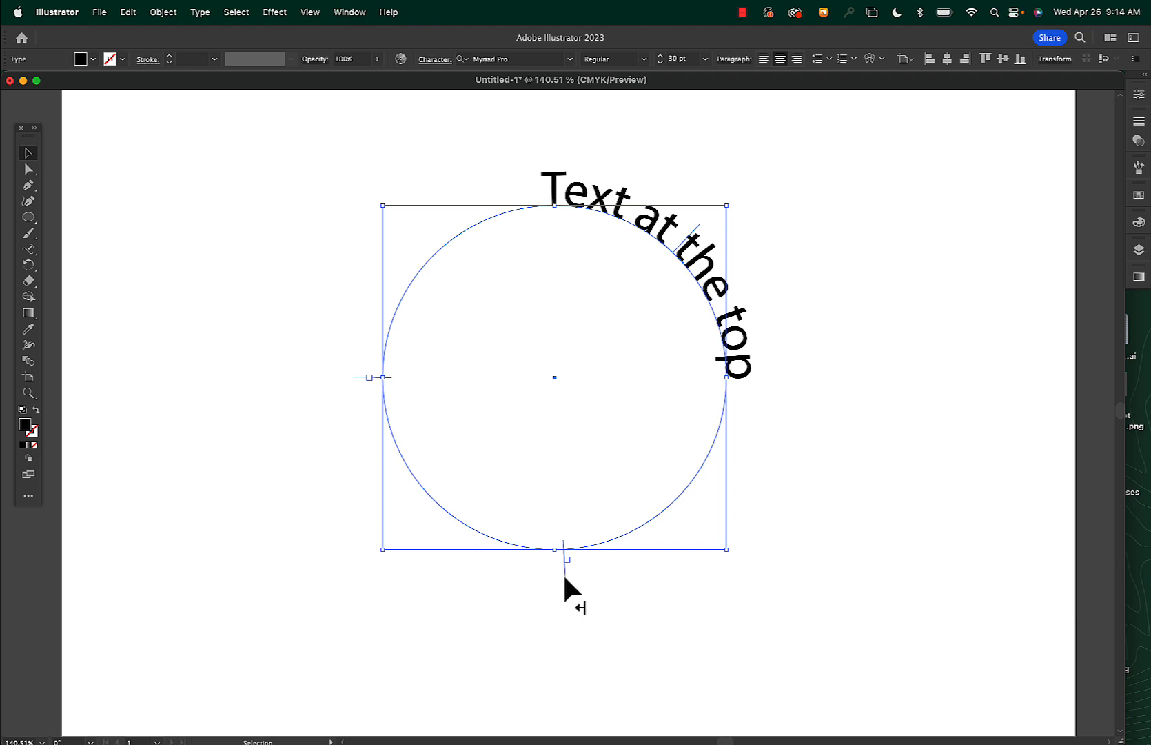
drag(564, 577, 767, 376)
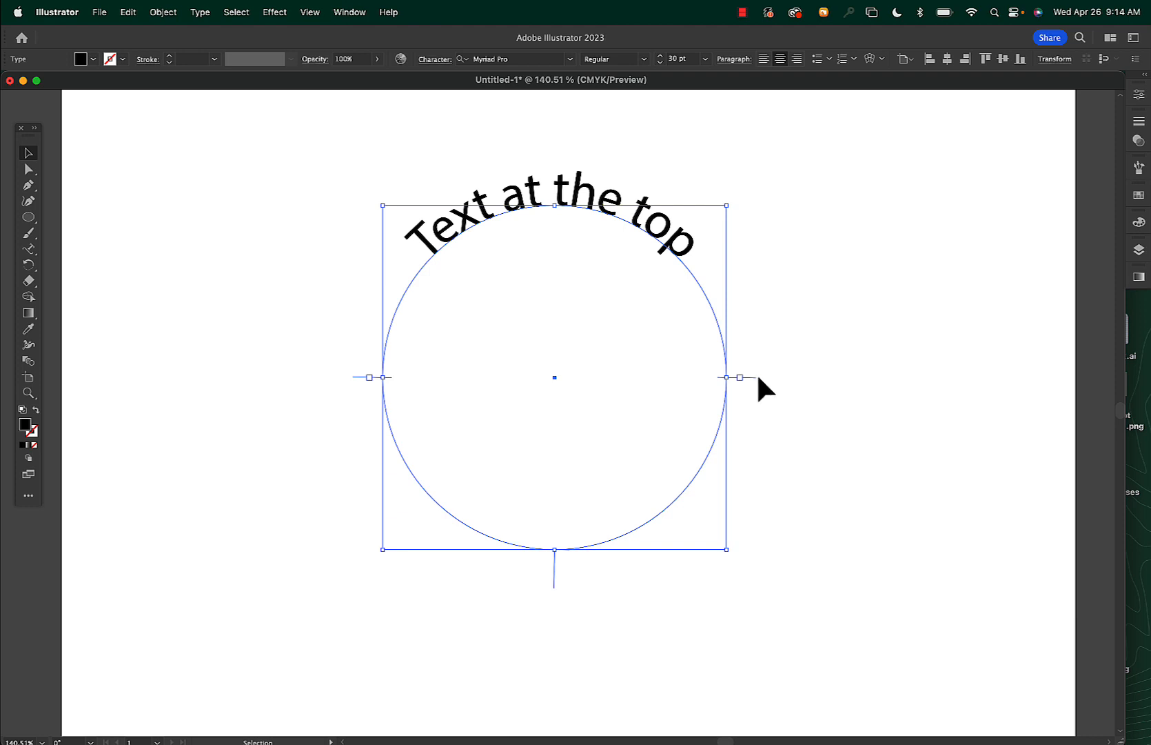
click(754, 347)
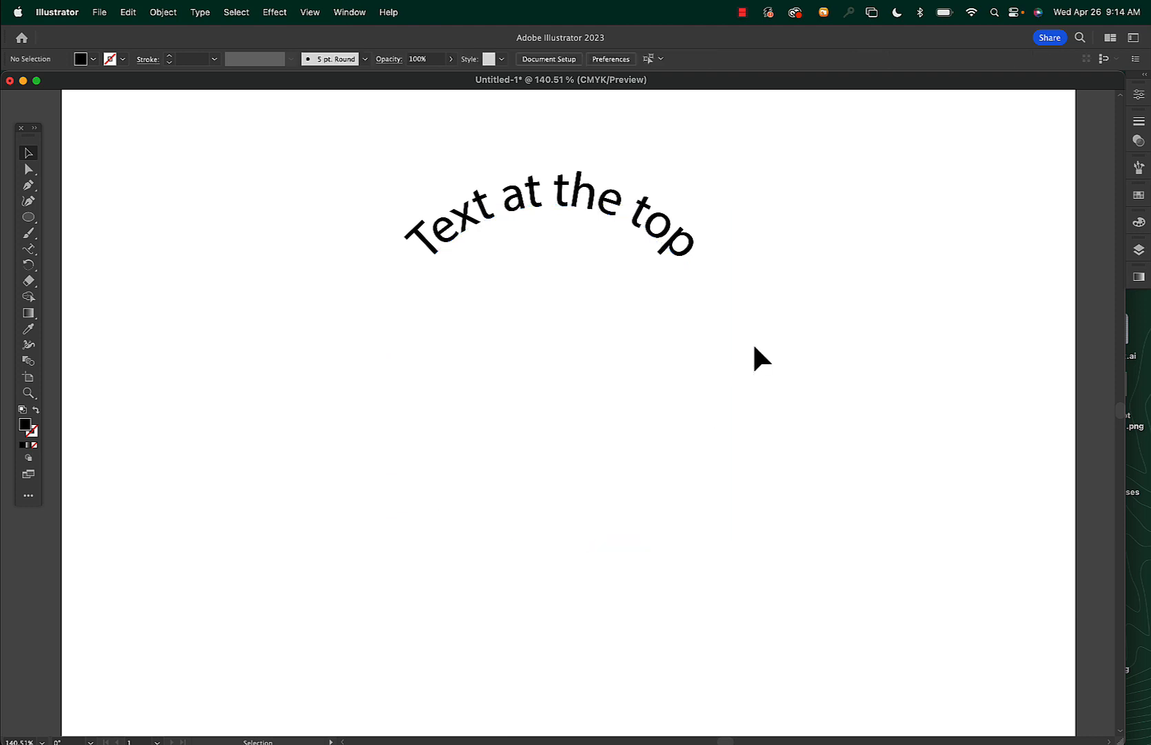
click(726, 383)
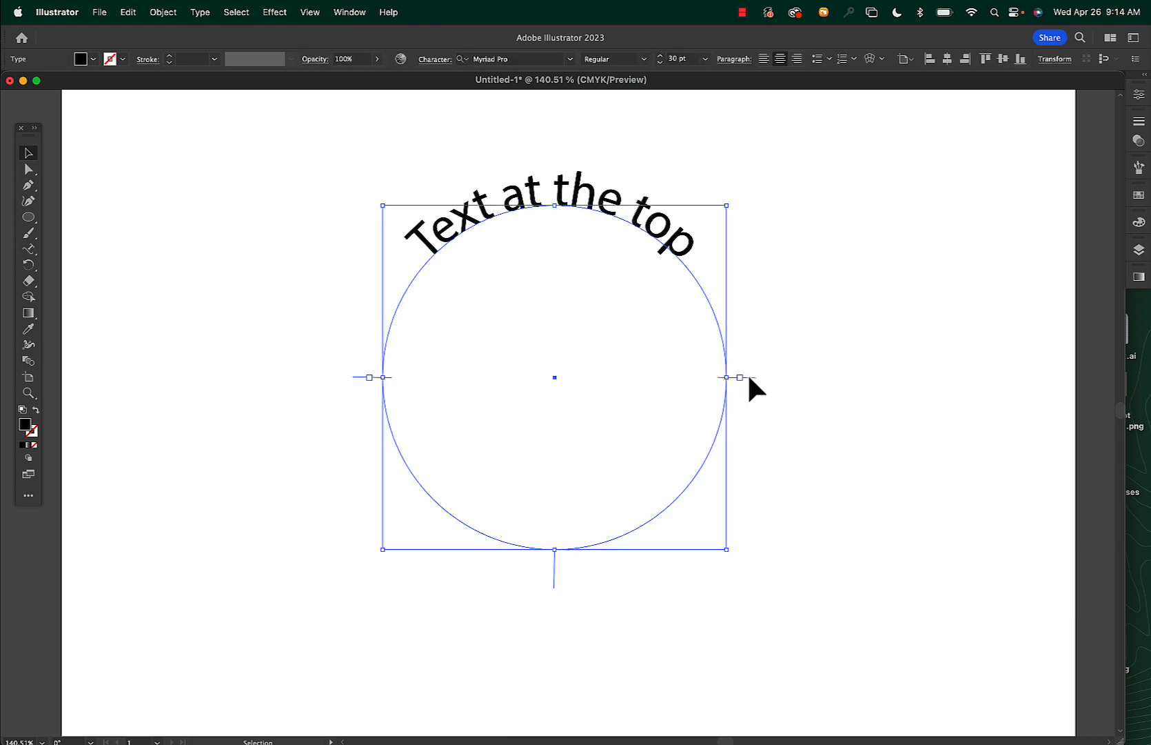
drag(749, 378, 742, 342)
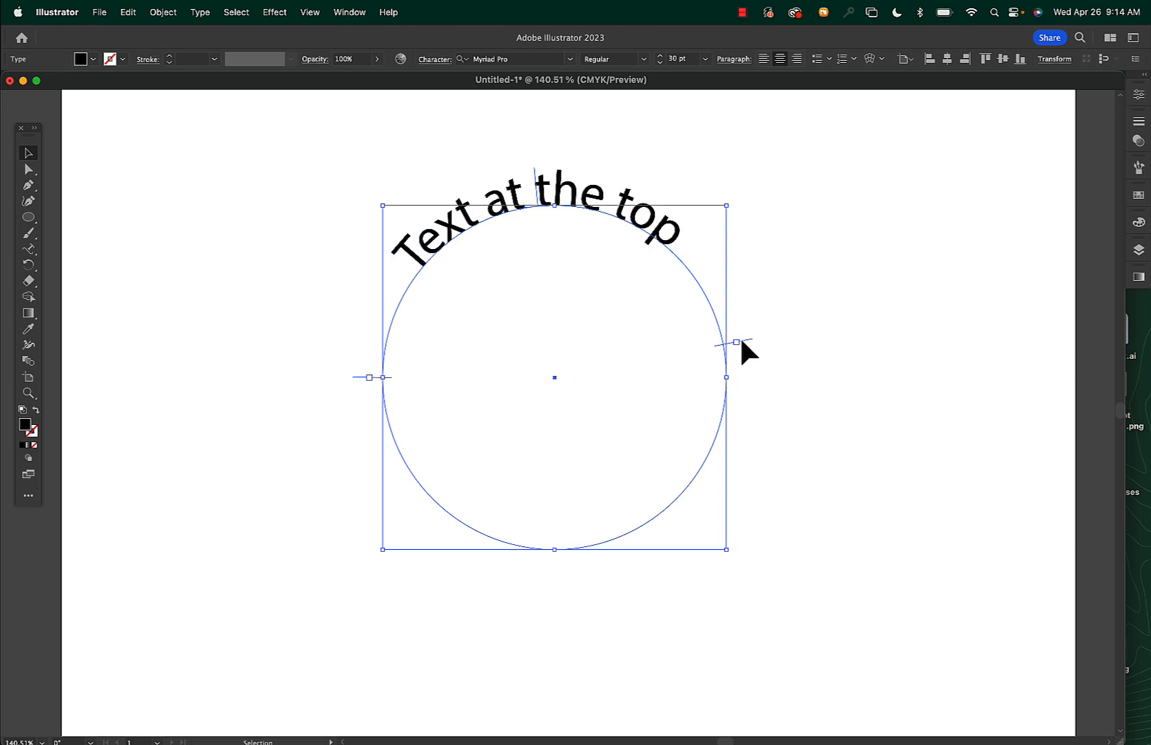
drag(742, 341, 748, 377)
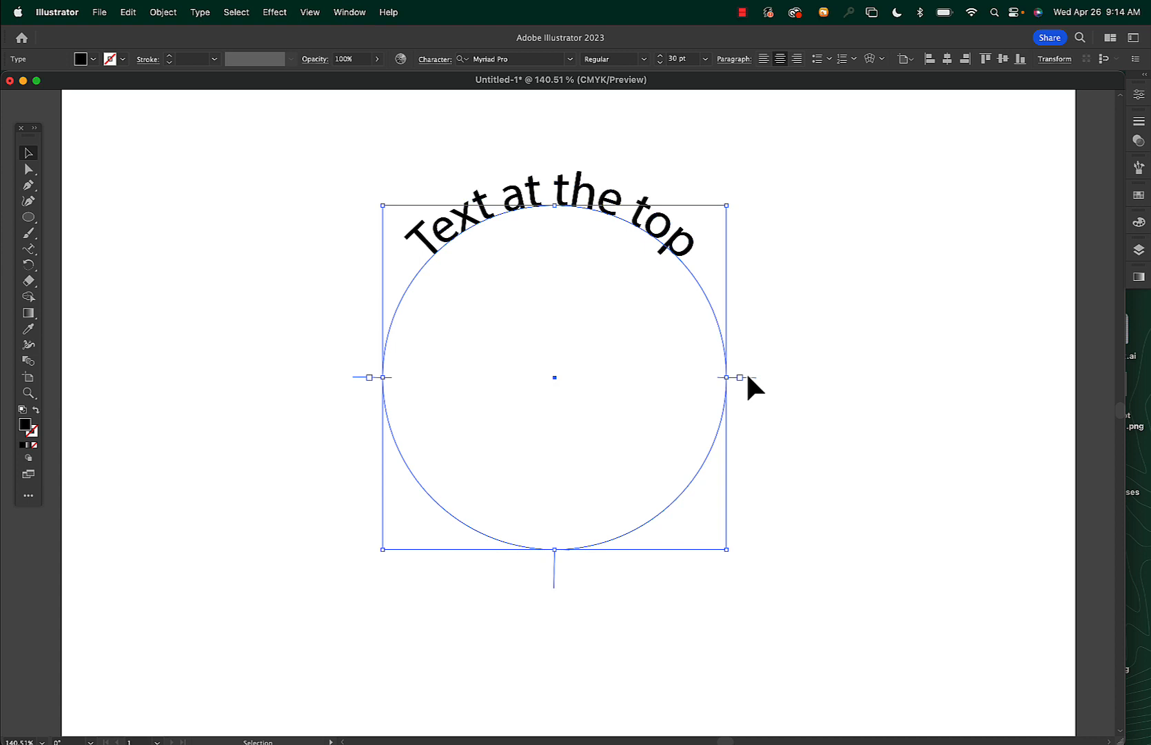
click(797, 350)
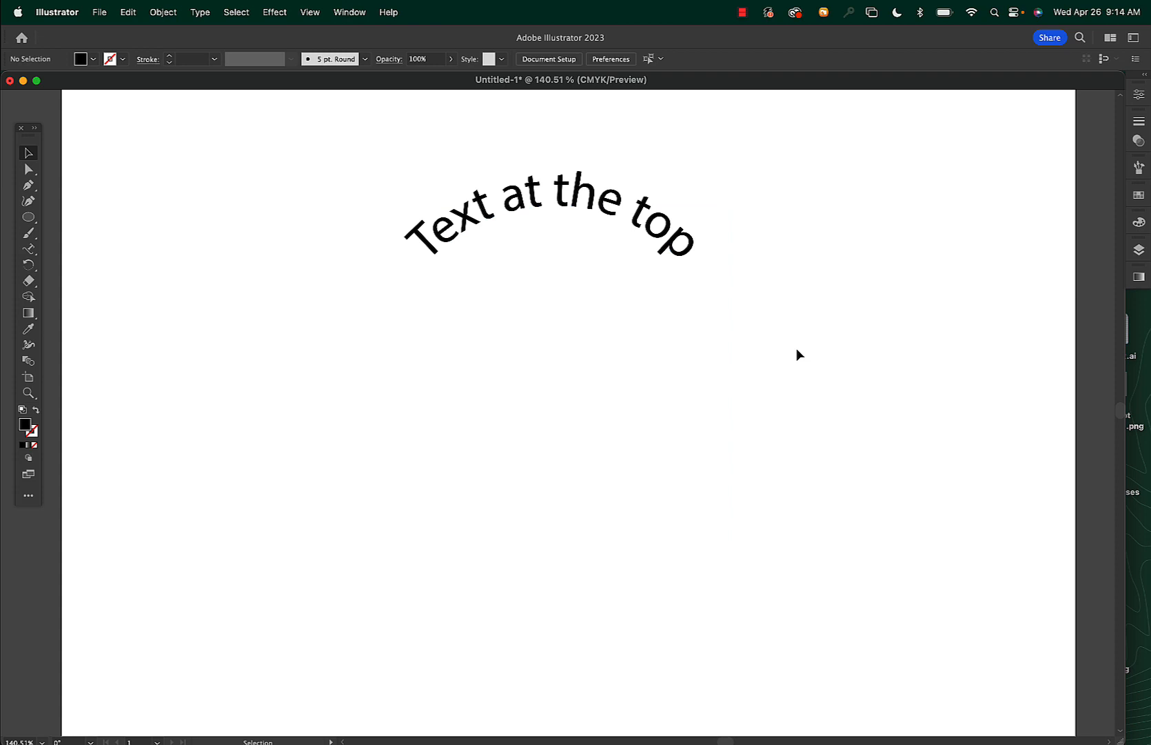
Place a same-size copy of the circle in front of the original path
key(super+y)
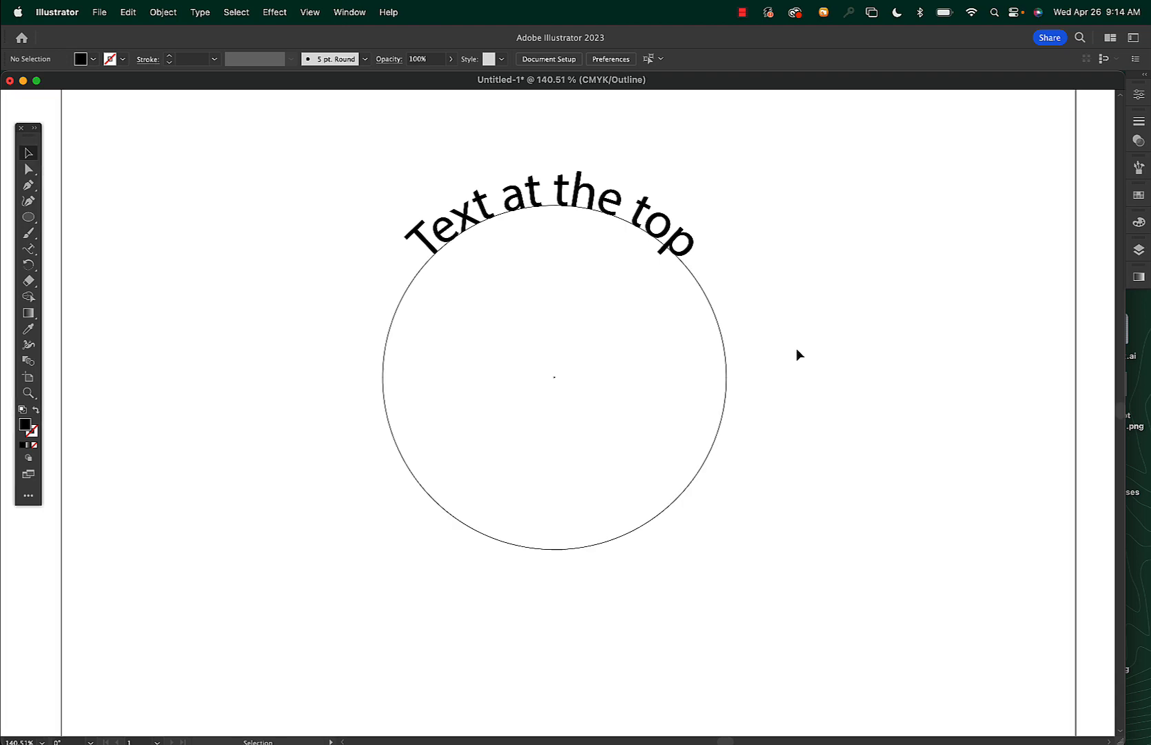
key(l)
drag(554, 377, 716, 552)
key(super+shift+a)
key(super+y)
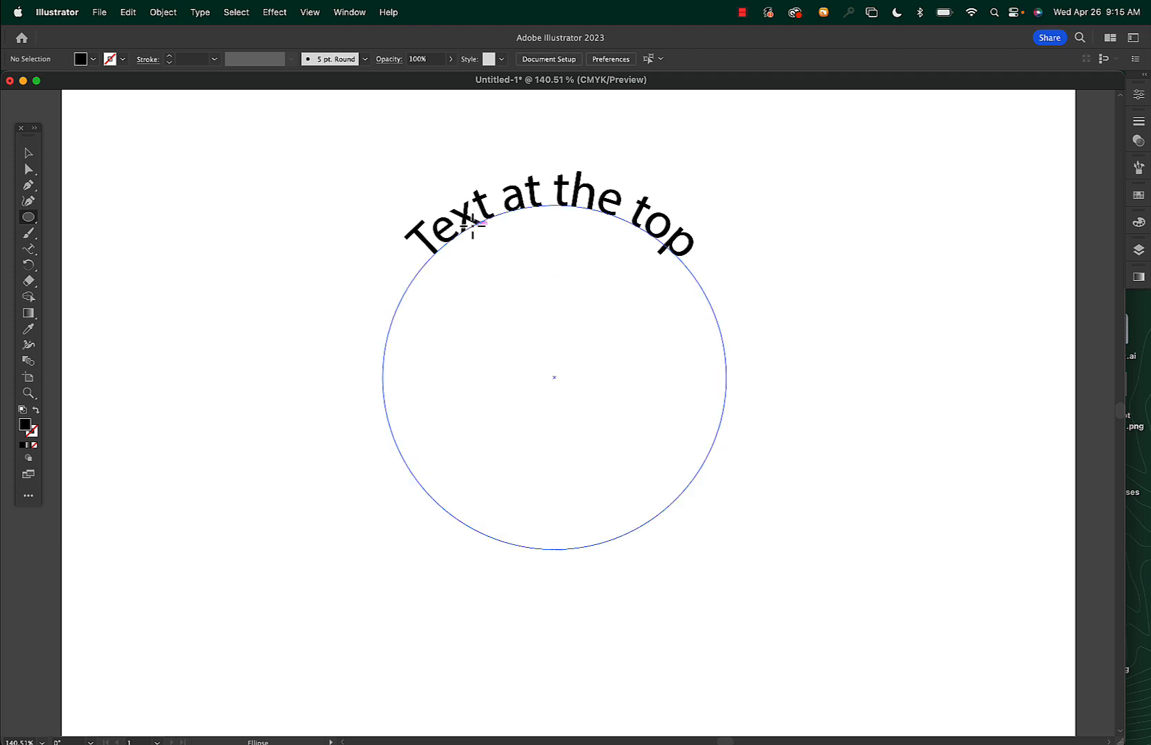
key(super+f)
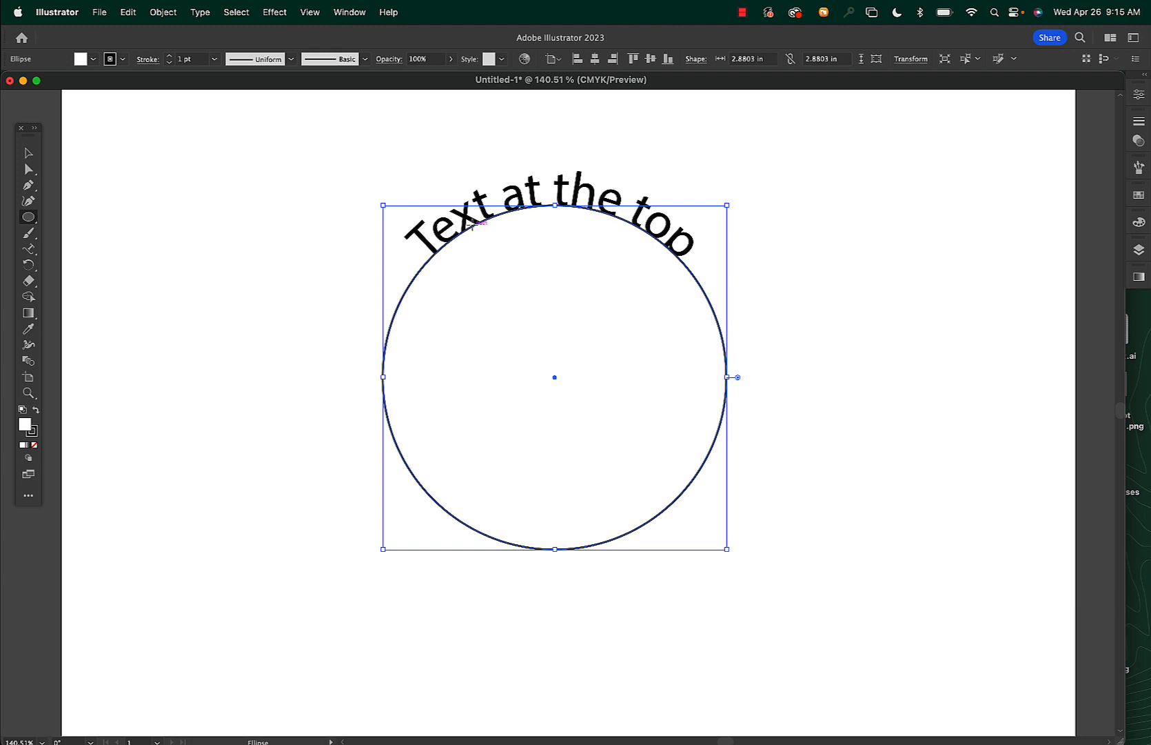
Add type on the copied circle's path at its bottom and enter "Text at the bottom"
click(30, 250)
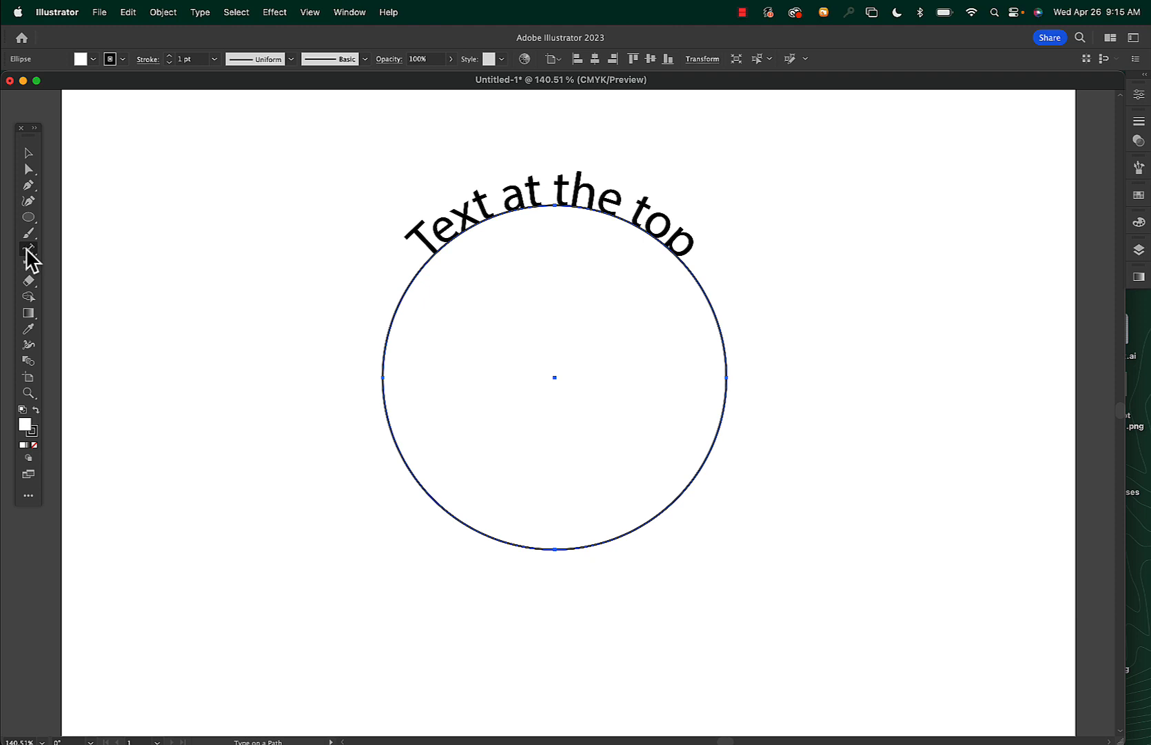
click(554, 548)
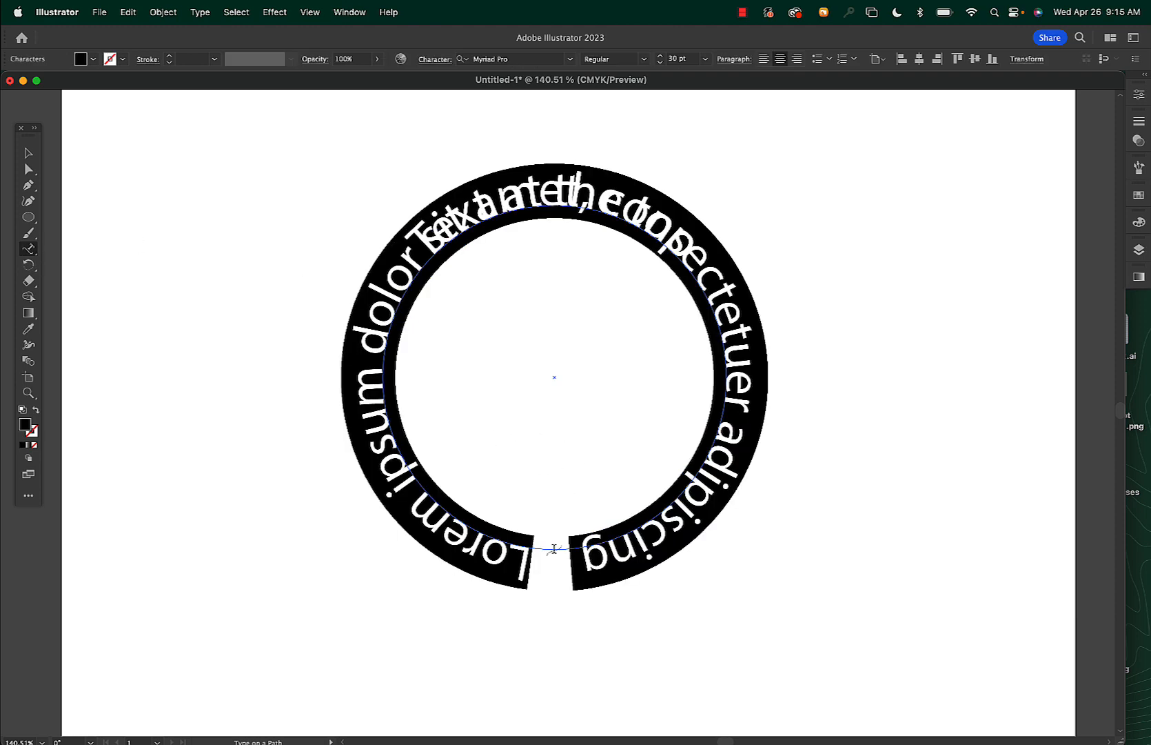
click(527, 544)
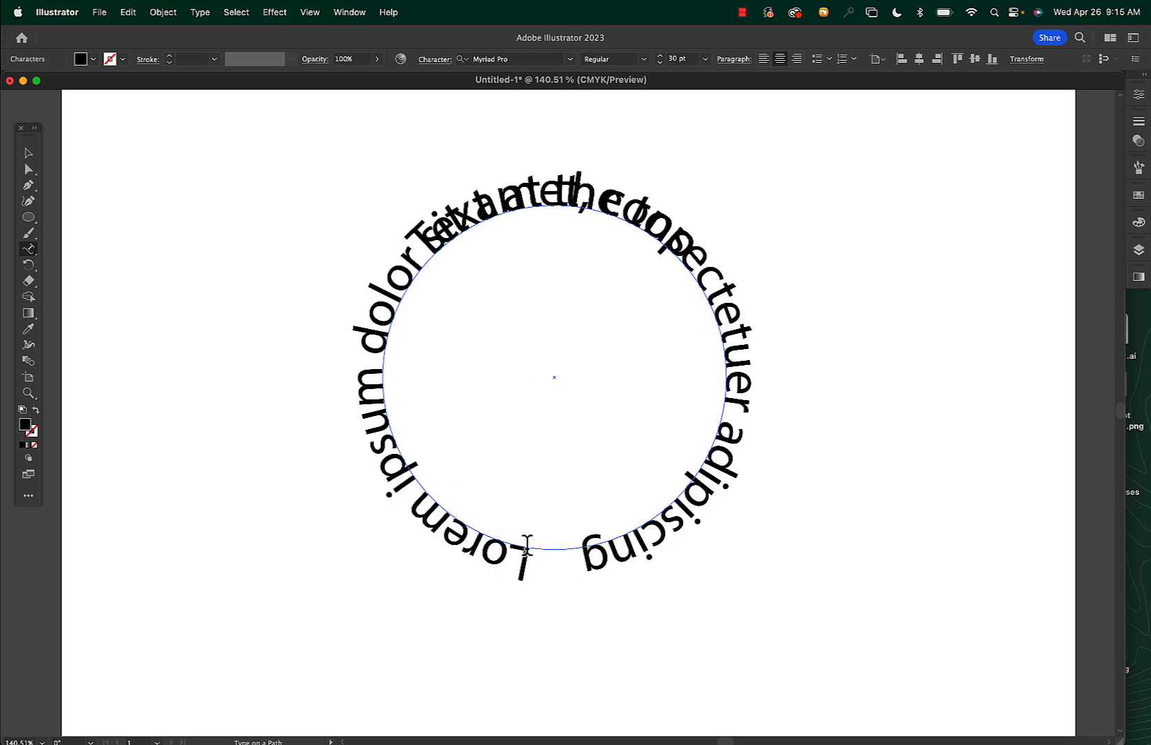
key(ctrl+a)
text(Text at the top)
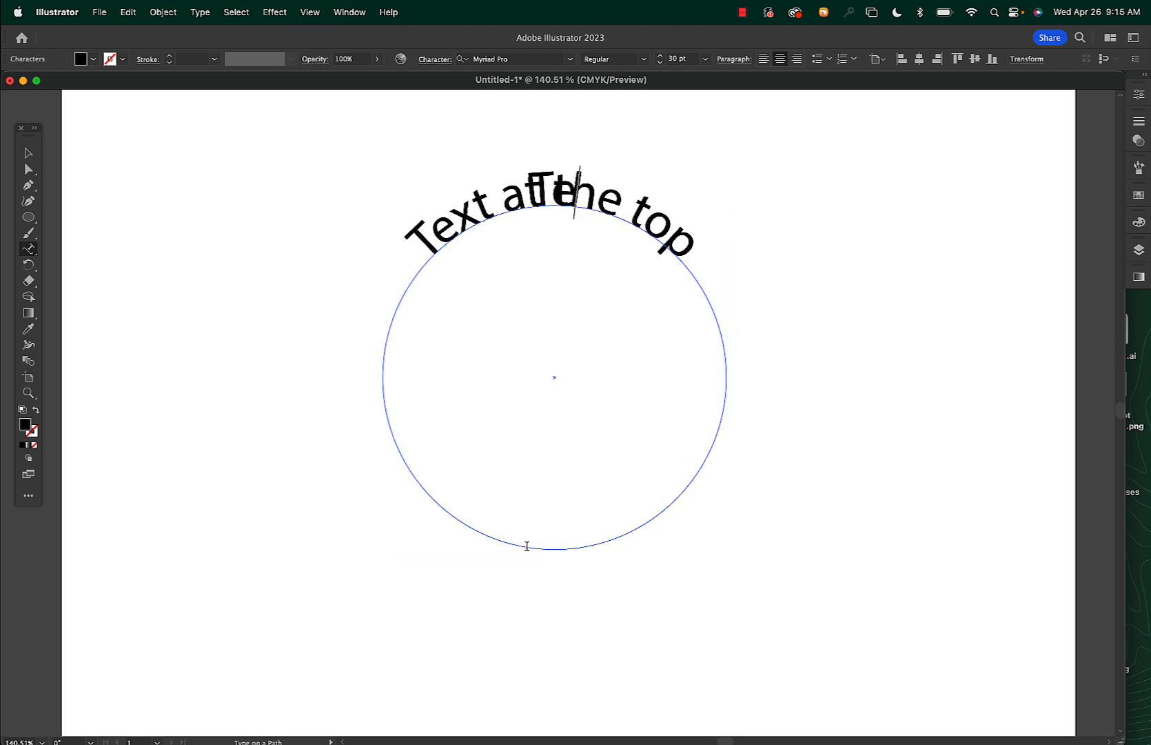
text(at the botte)
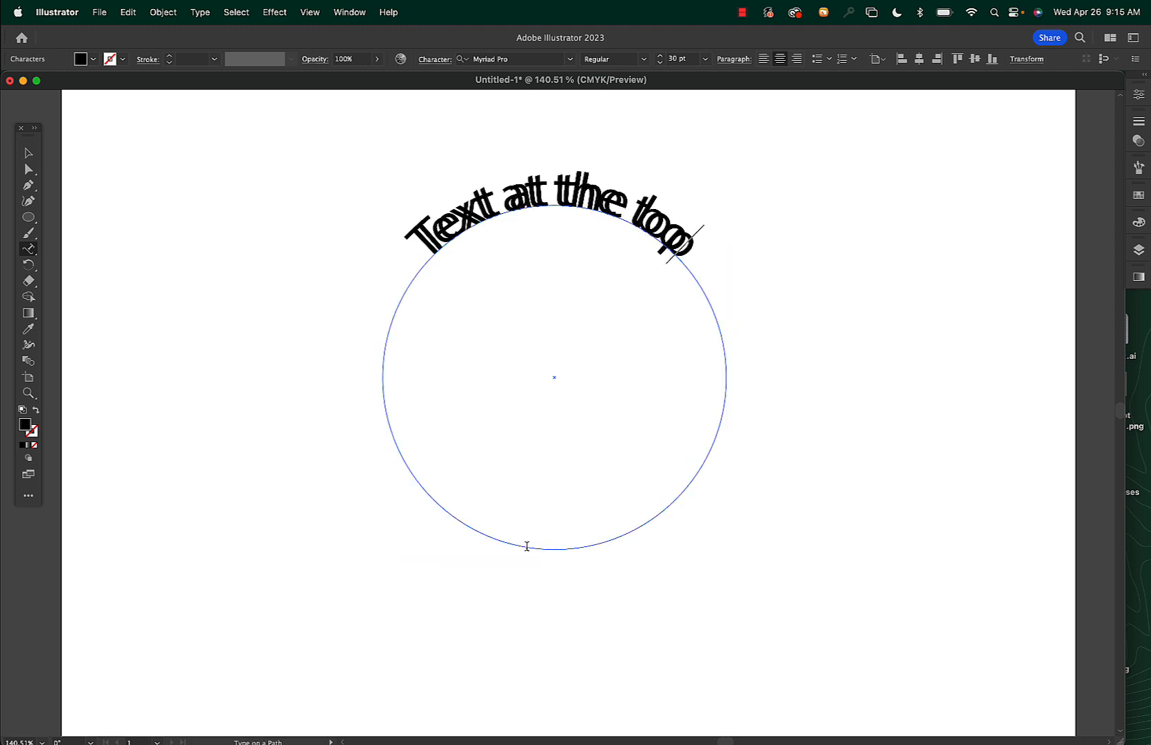
text(om)
key(BackSpace)
key(BackSpace)
key(BackSpace)
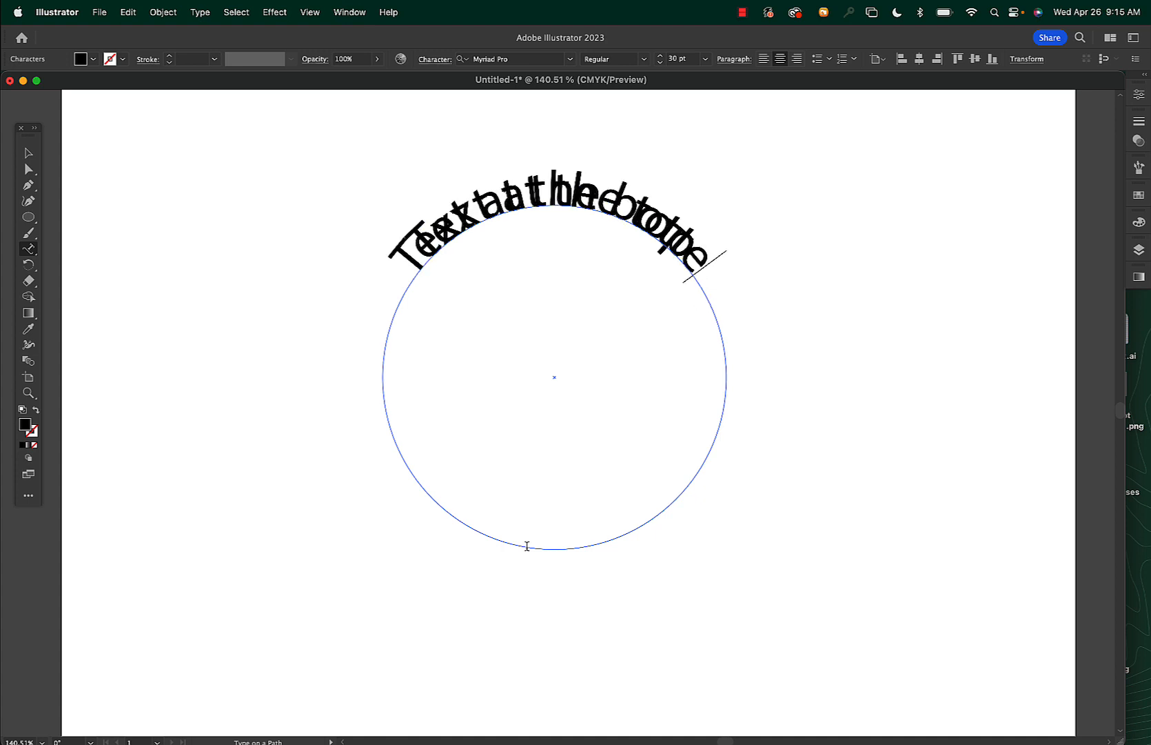
text(om)
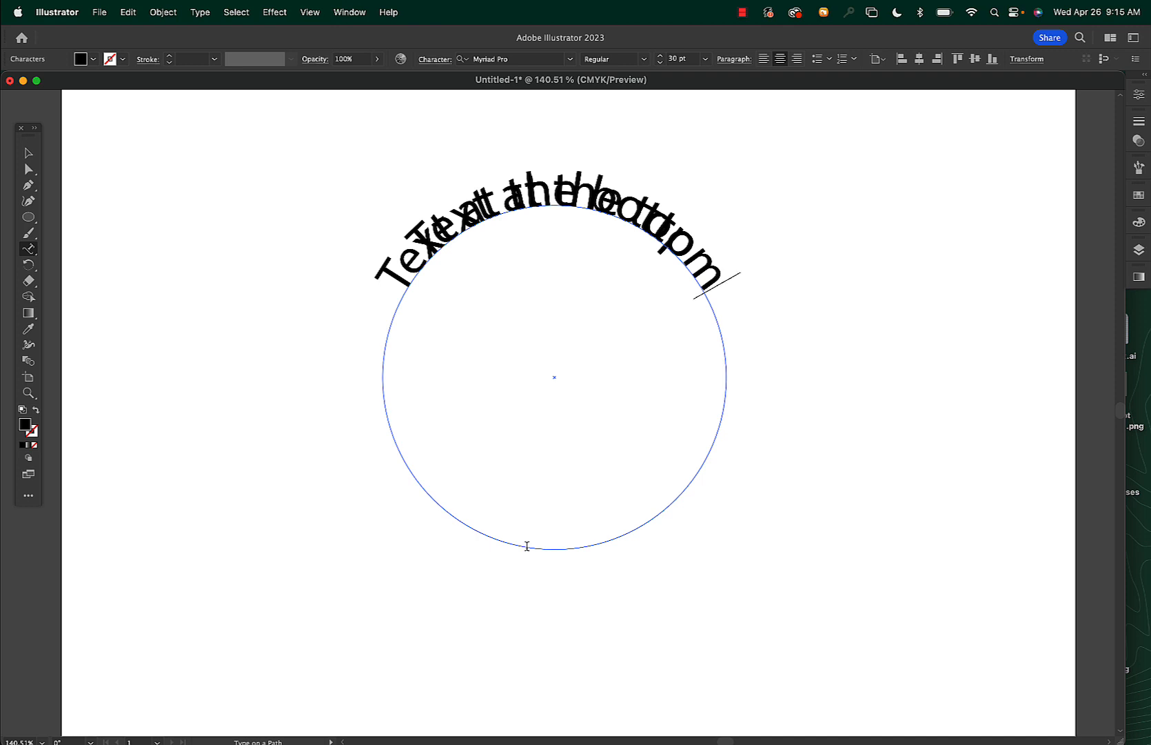
Flip the bottom text across the path so it reads upright along the circle's underside
click(26, 153)
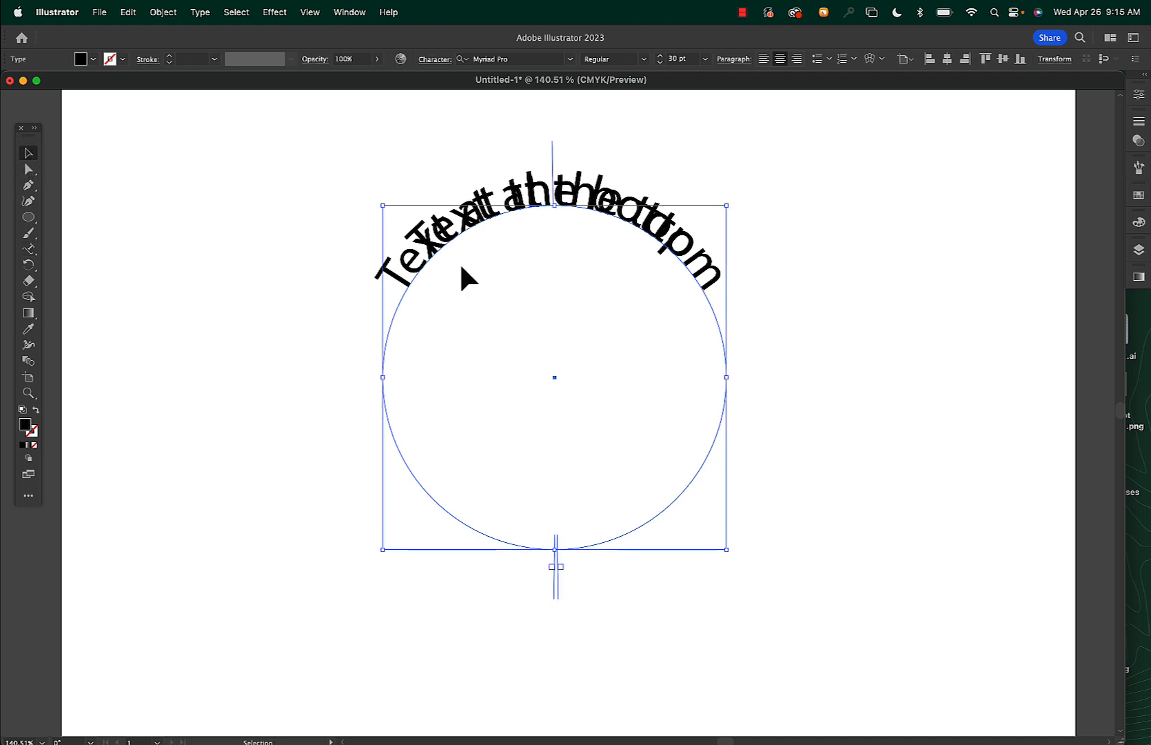
drag(555, 176, 557, 272)
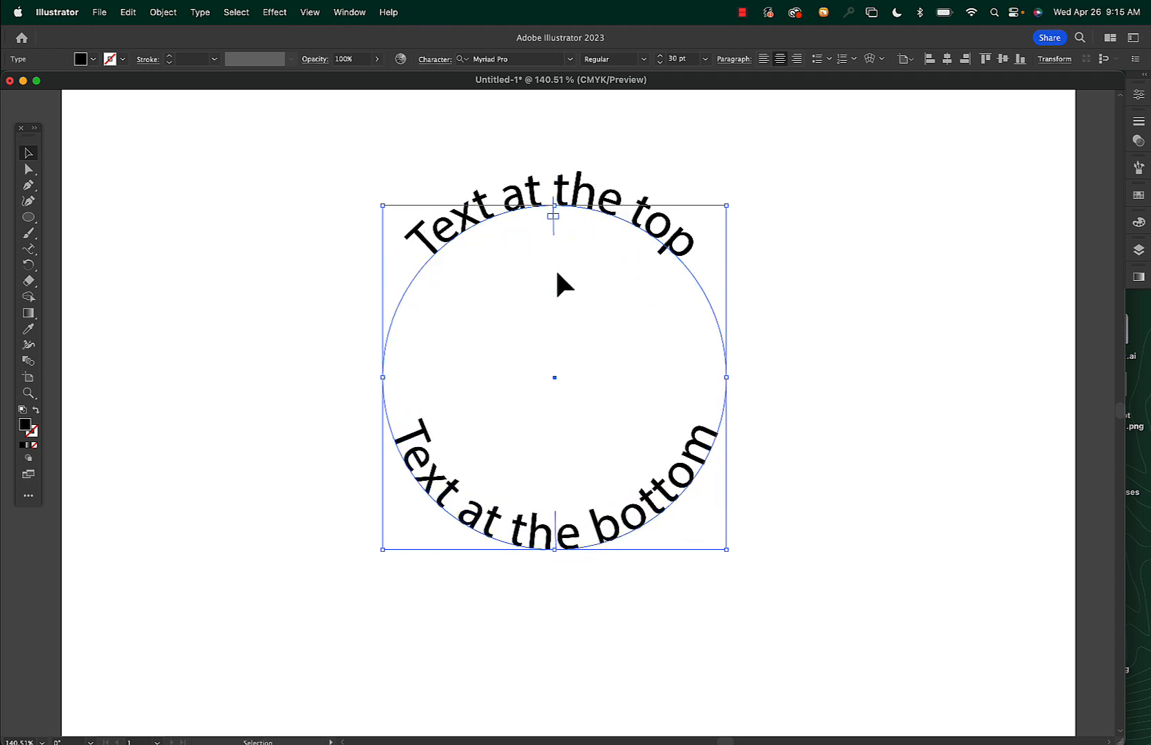
click(895, 311)
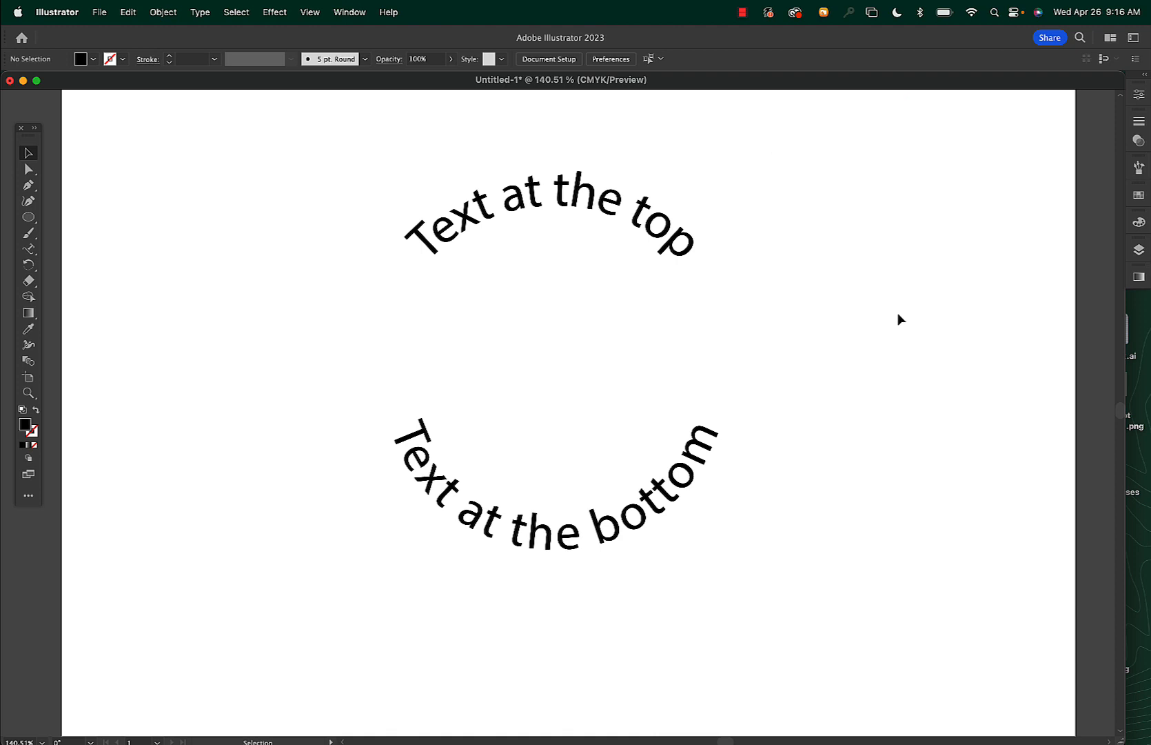
Set the copied circle's fill to none
key(super+z)
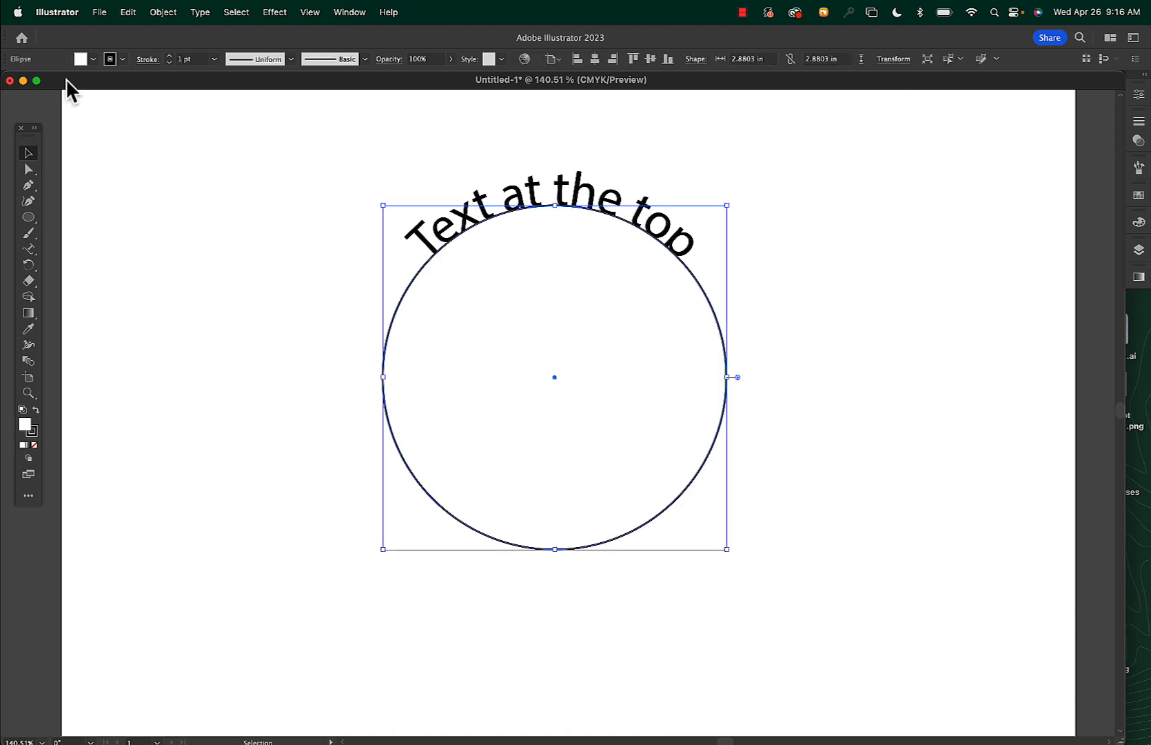
click(94, 60)
click(9, 82)
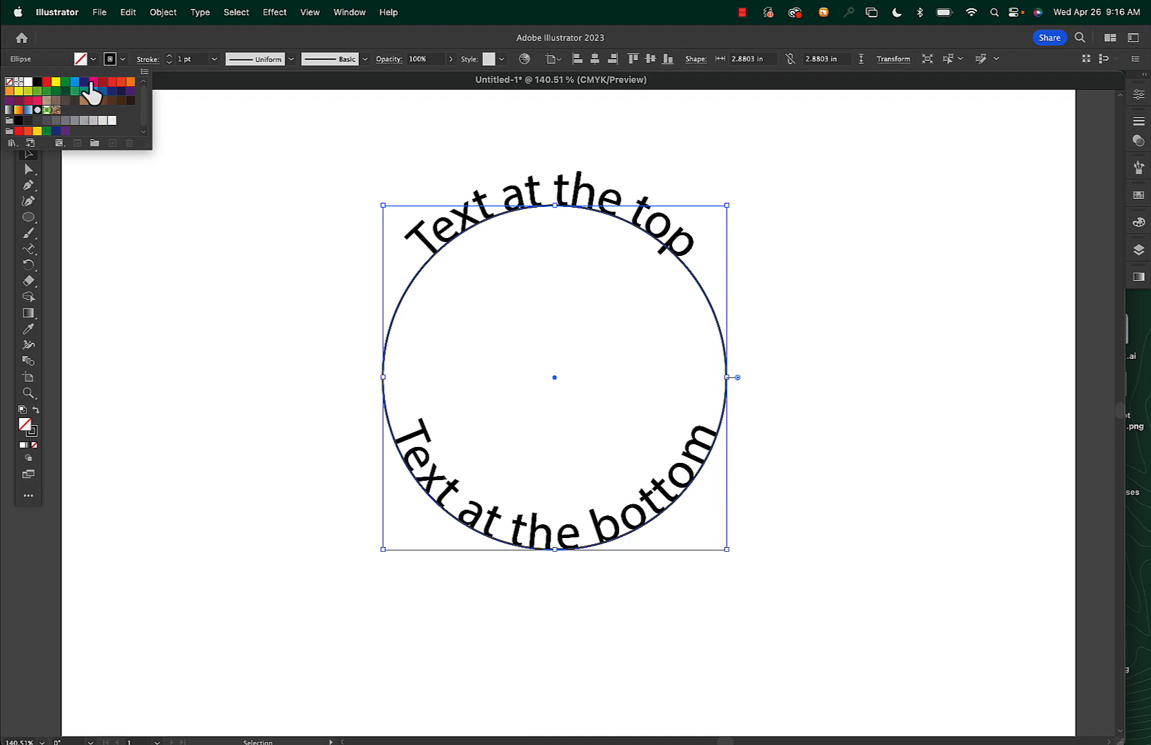
Give the copied circle a magenta stroke color from the swatches
click(122, 58)
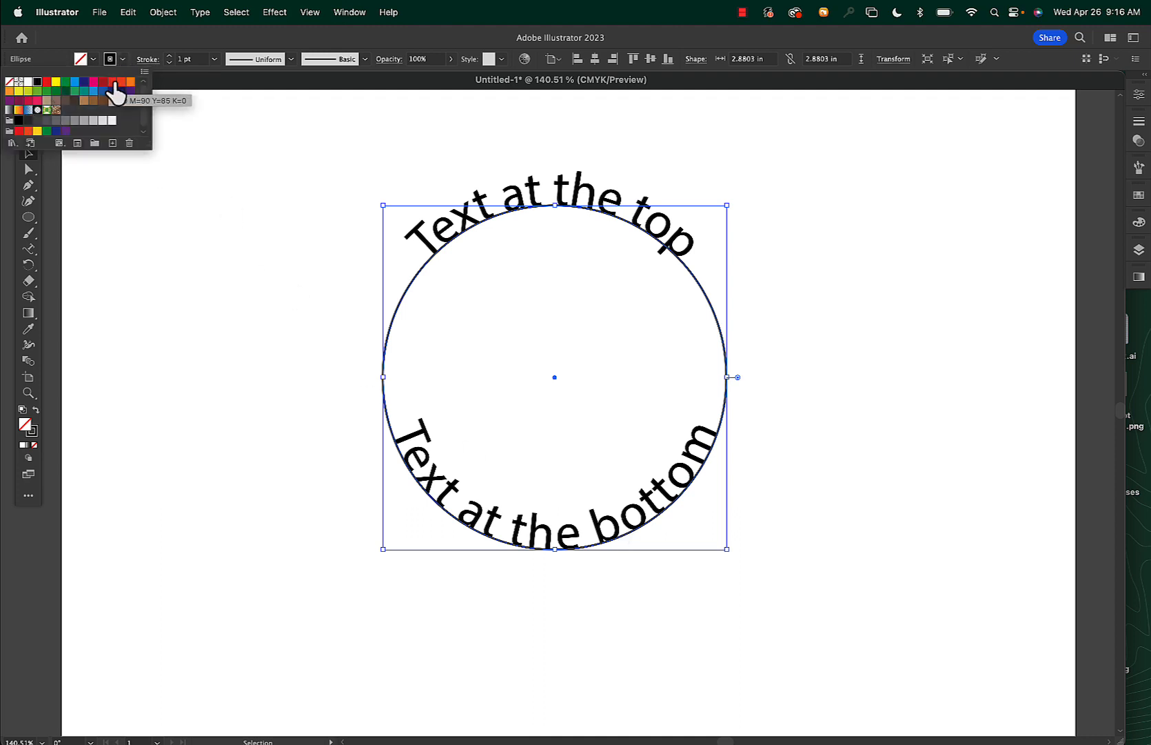
click(93, 81)
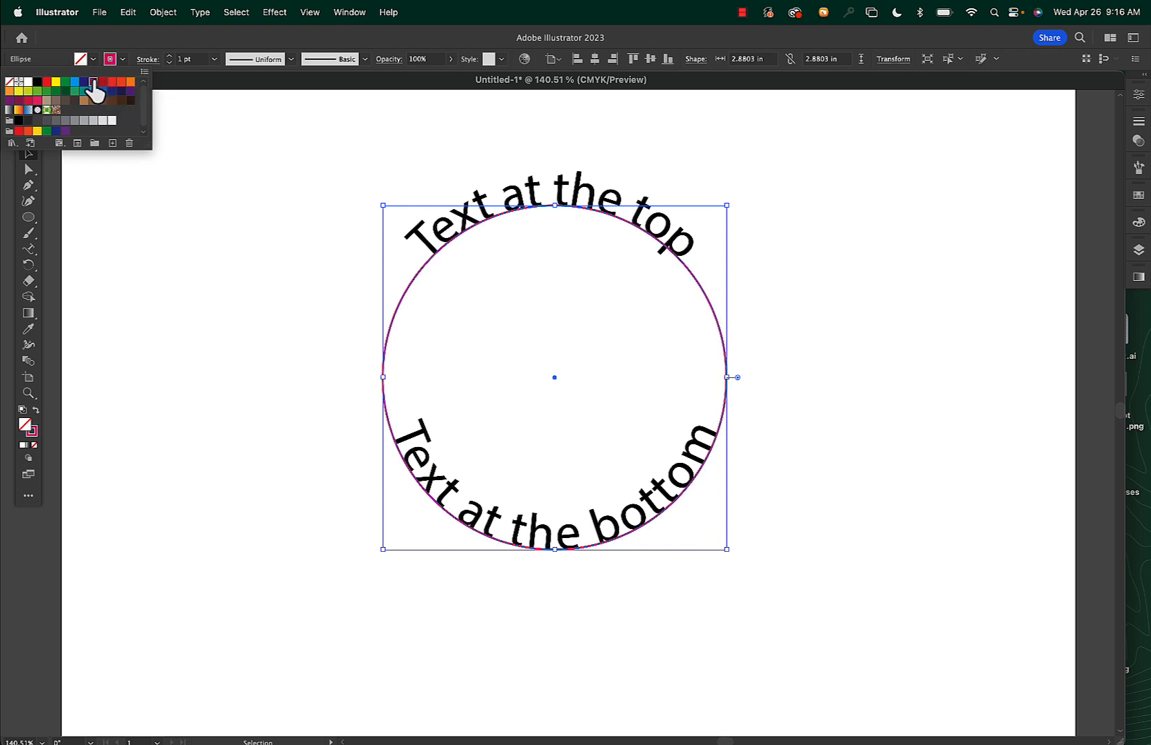
click(251, 131)
click(218, 125)
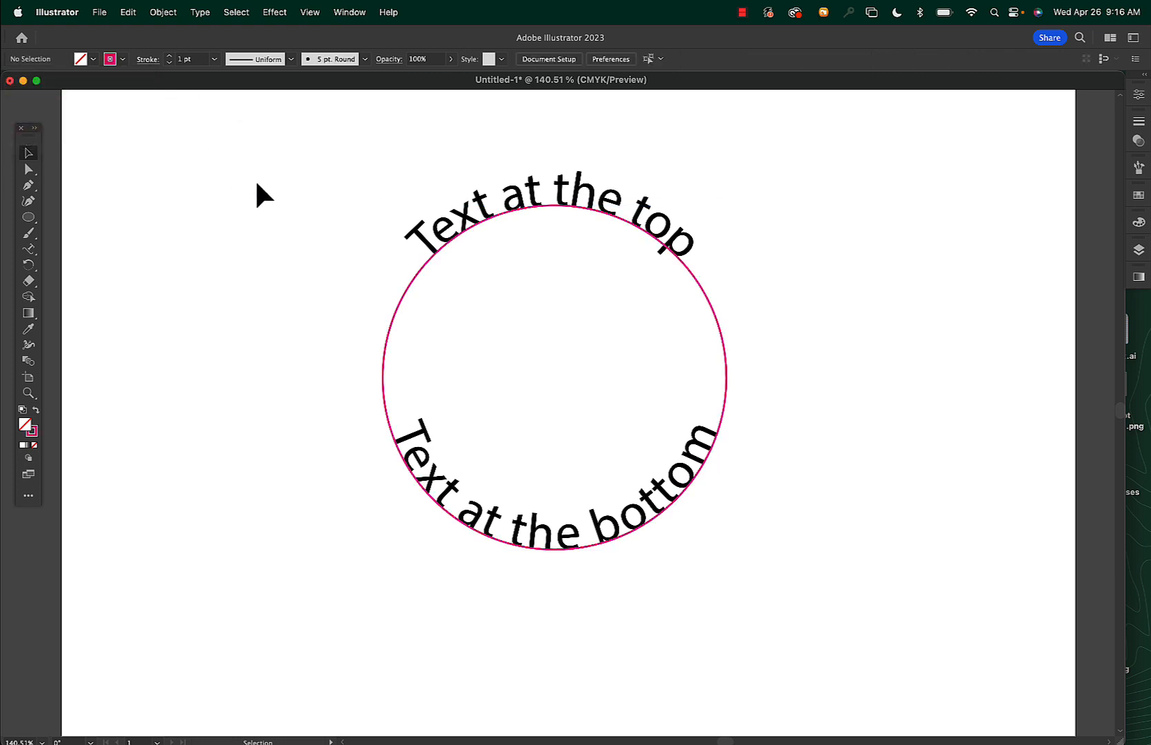
Open Type on a Path Options for both path texts and preview the Skew and 3D Ribbon effects before returning to Rainbow
click(484, 209)
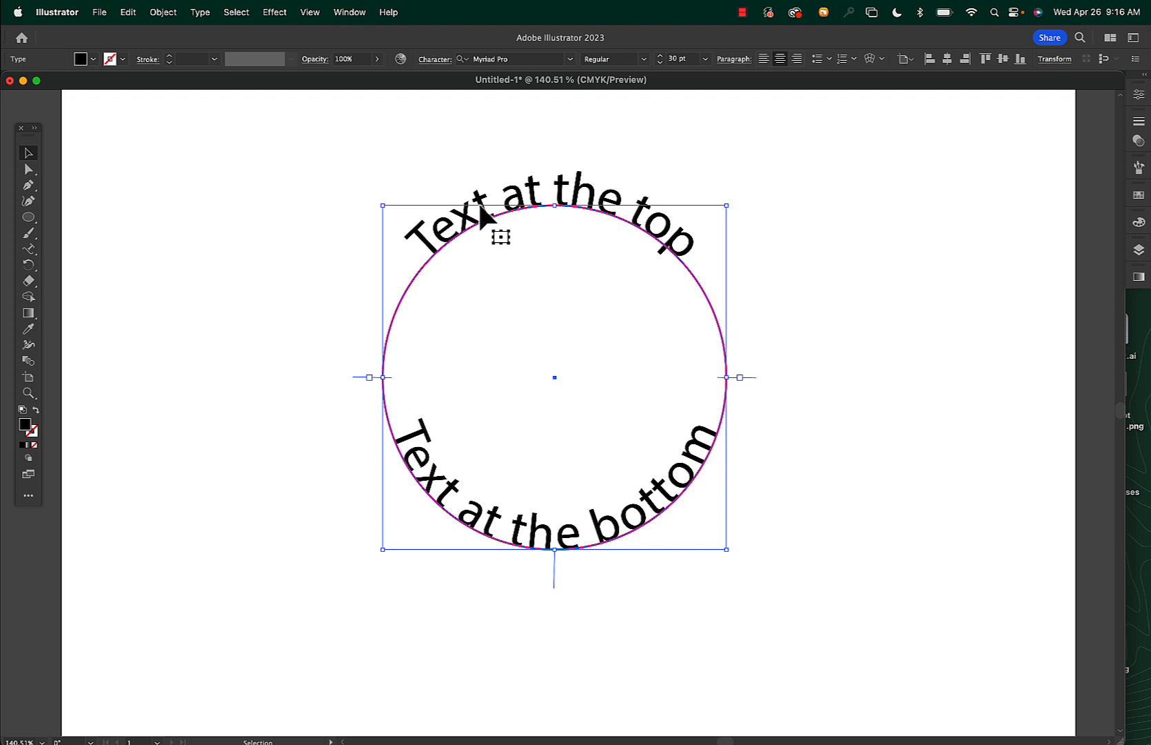
shift+click(494, 528)
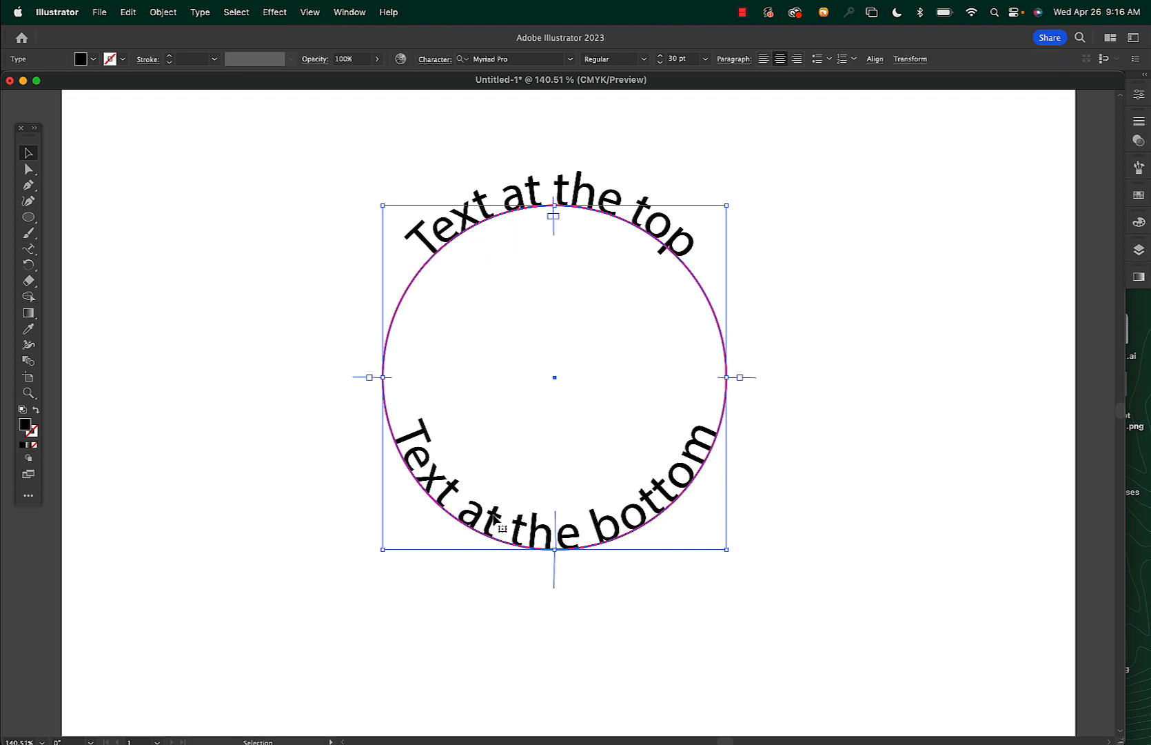
click(200, 13)
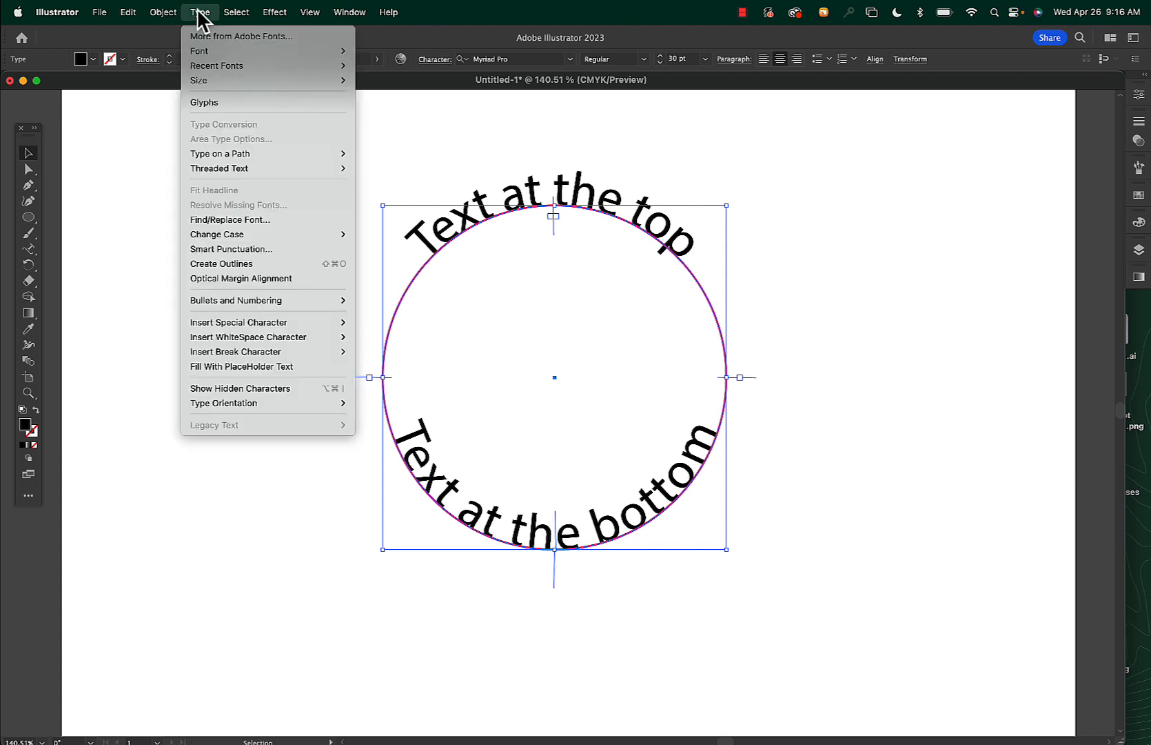
mouse_move(205, 153)
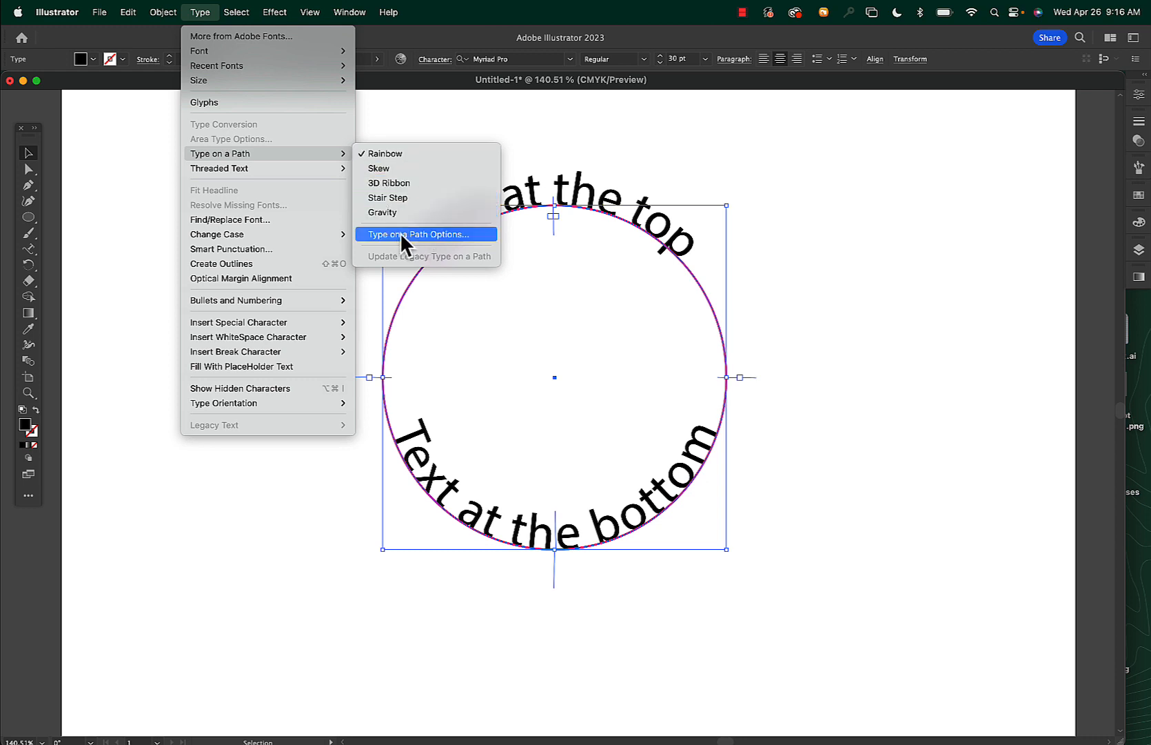
click(425, 233)
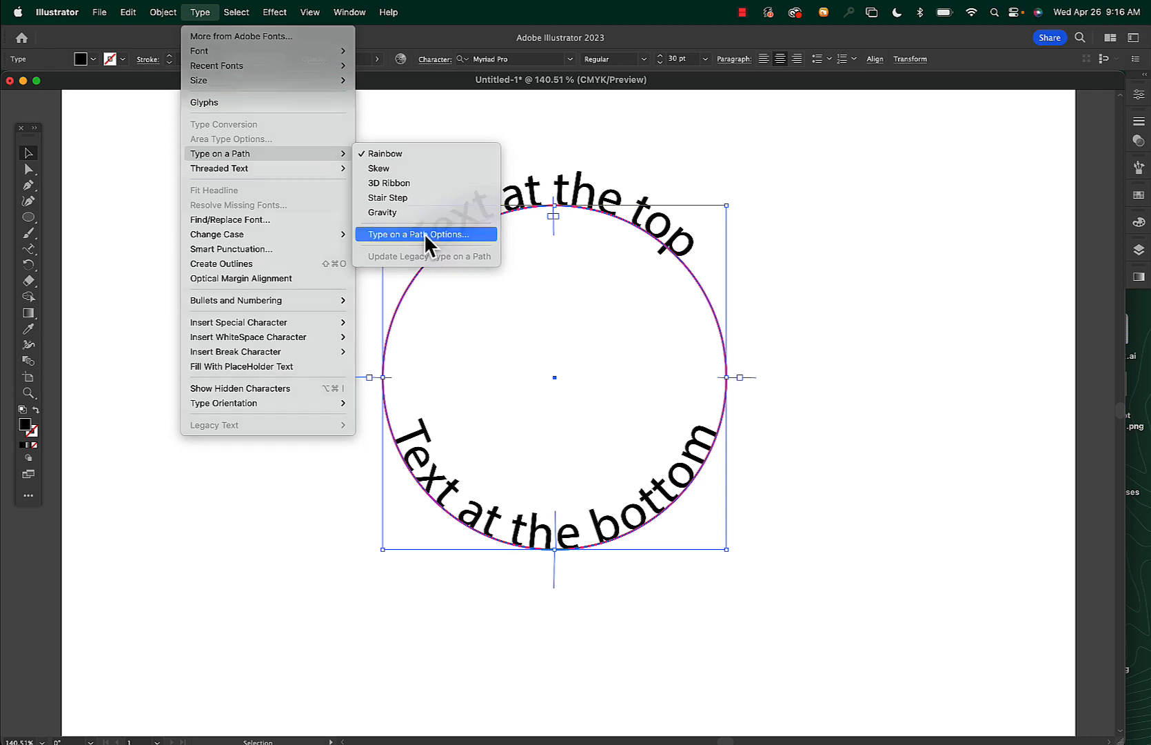
click(910, 222)
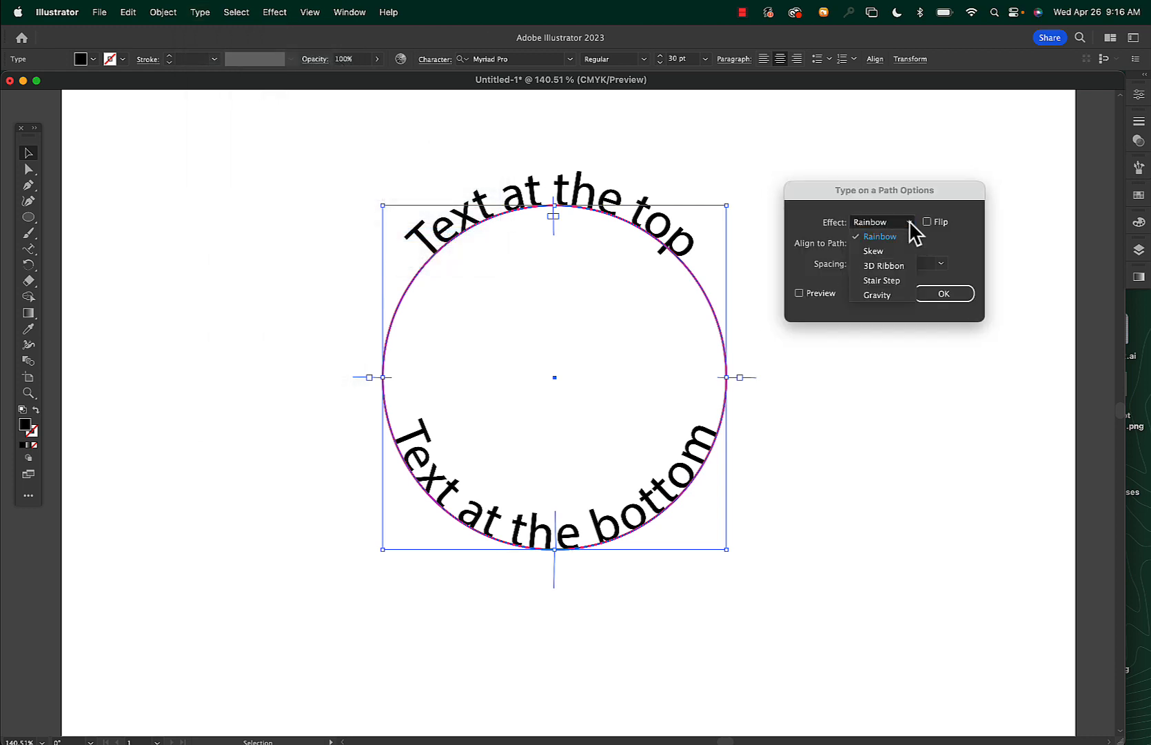
click(899, 248)
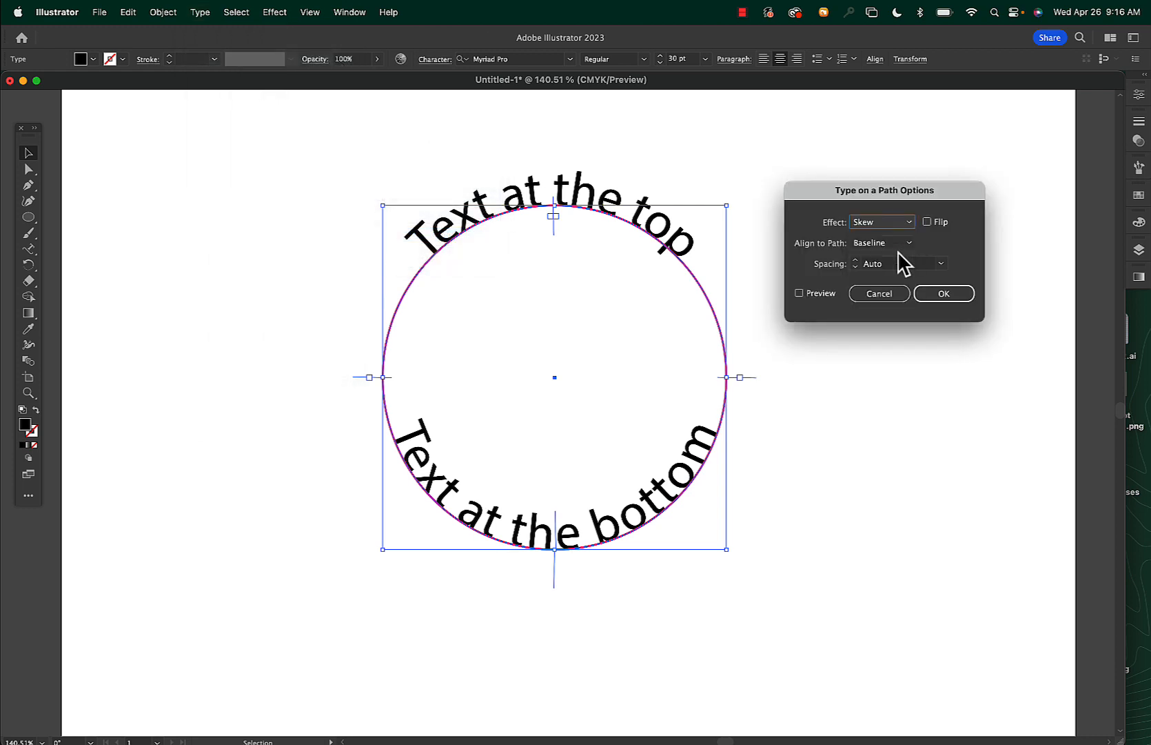
click(805, 294)
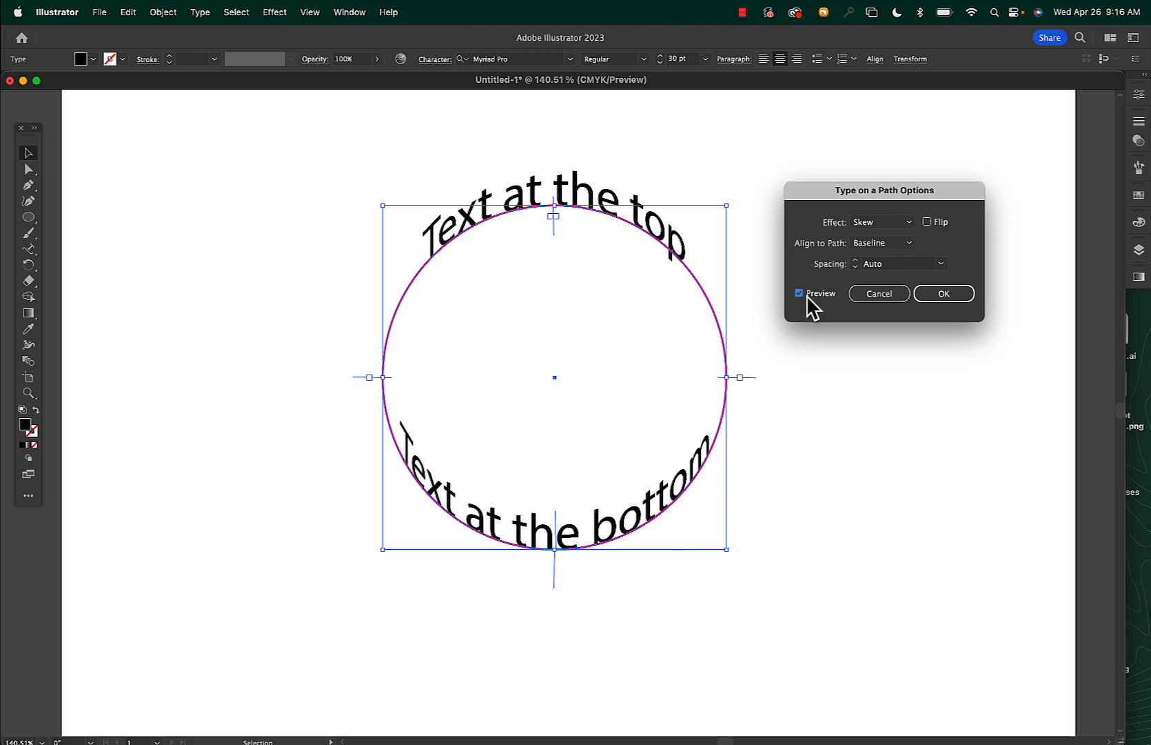
click(889, 223)
click(884, 263)
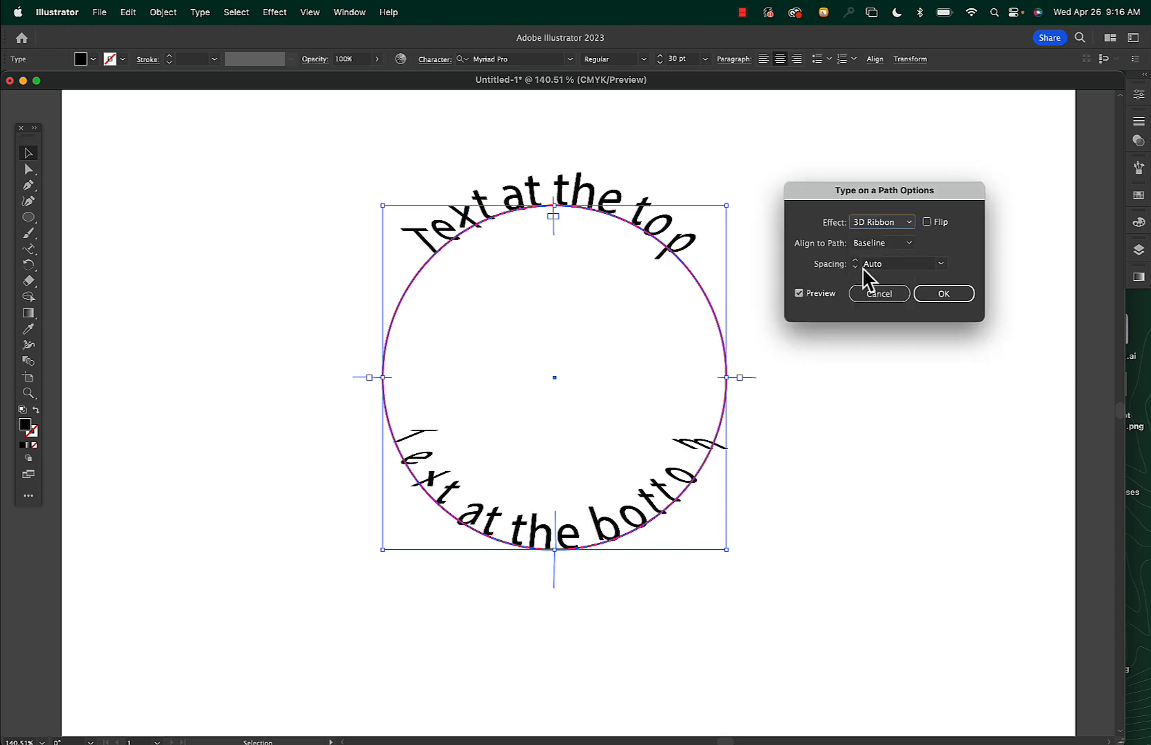
click(878, 222)
click(879, 236)
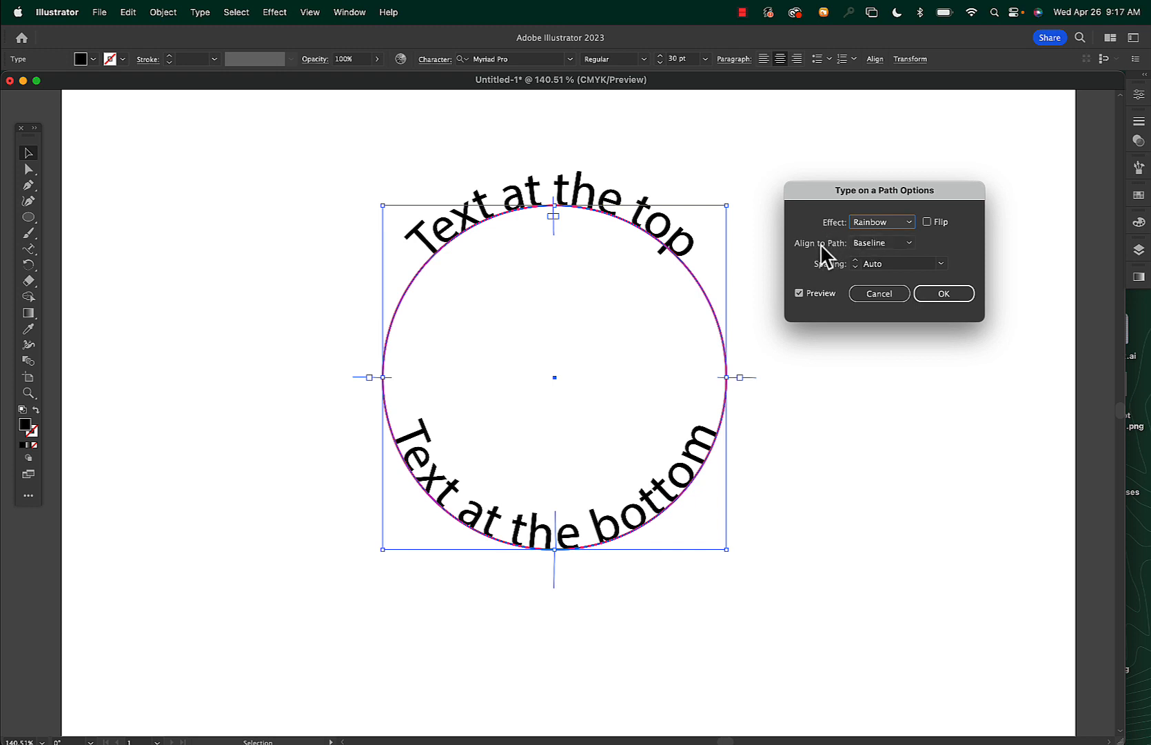
Align both path texts to the path's Center with 0 pt spacing and apply the options
click(884, 244)
click(877, 286)
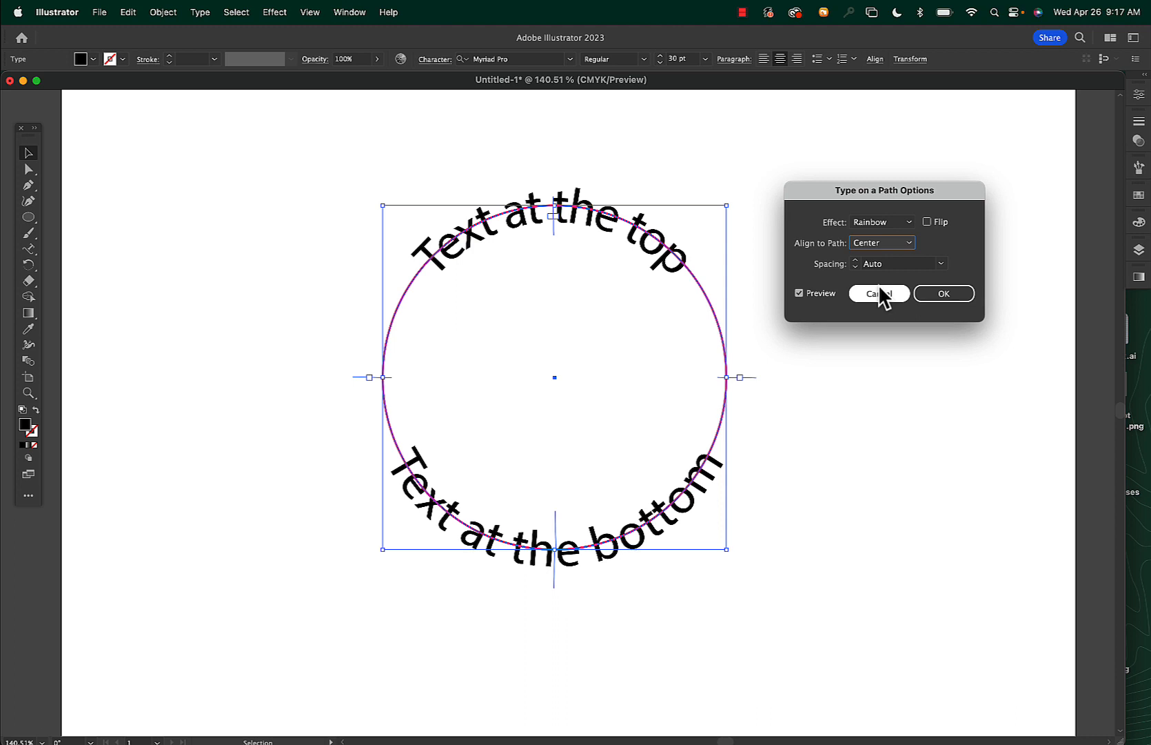
click(942, 263)
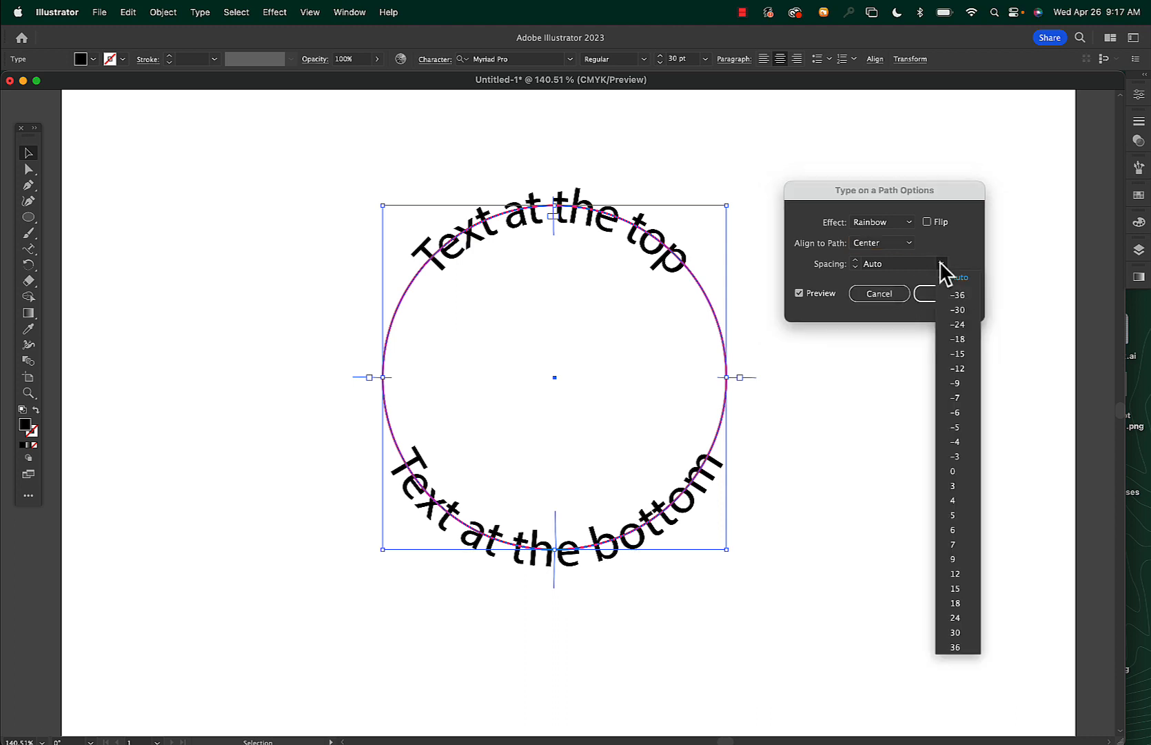
click(958, 646)
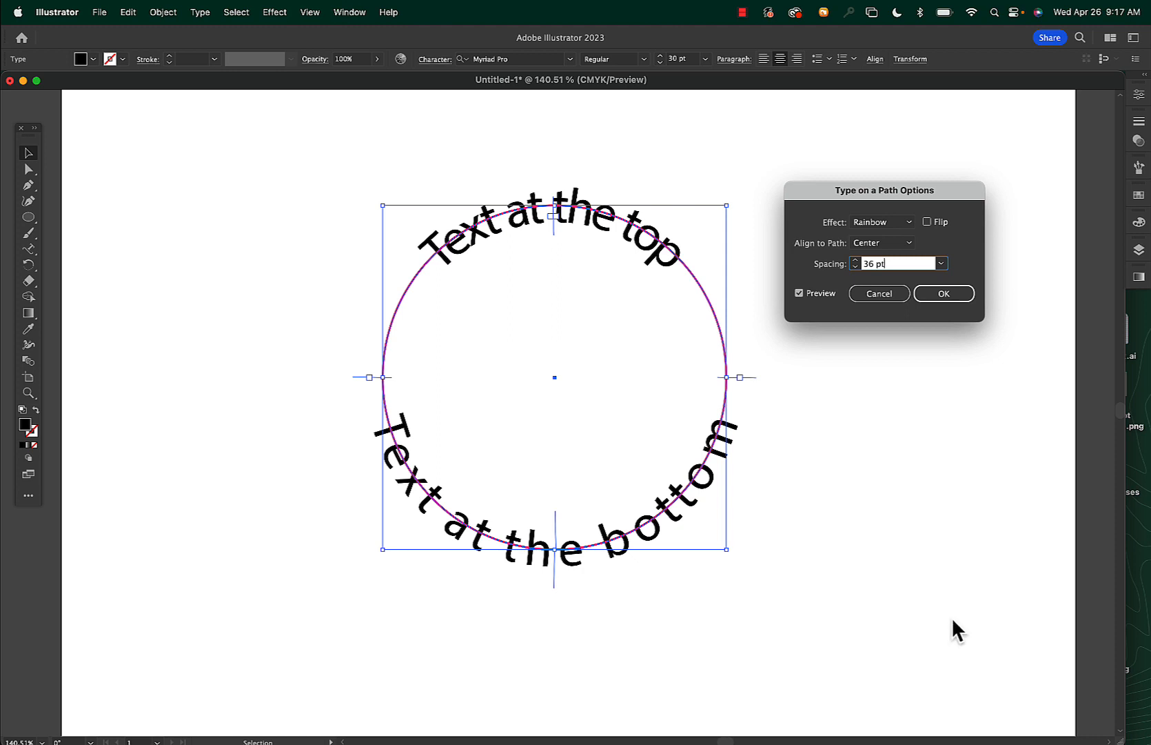
click(940, 263)
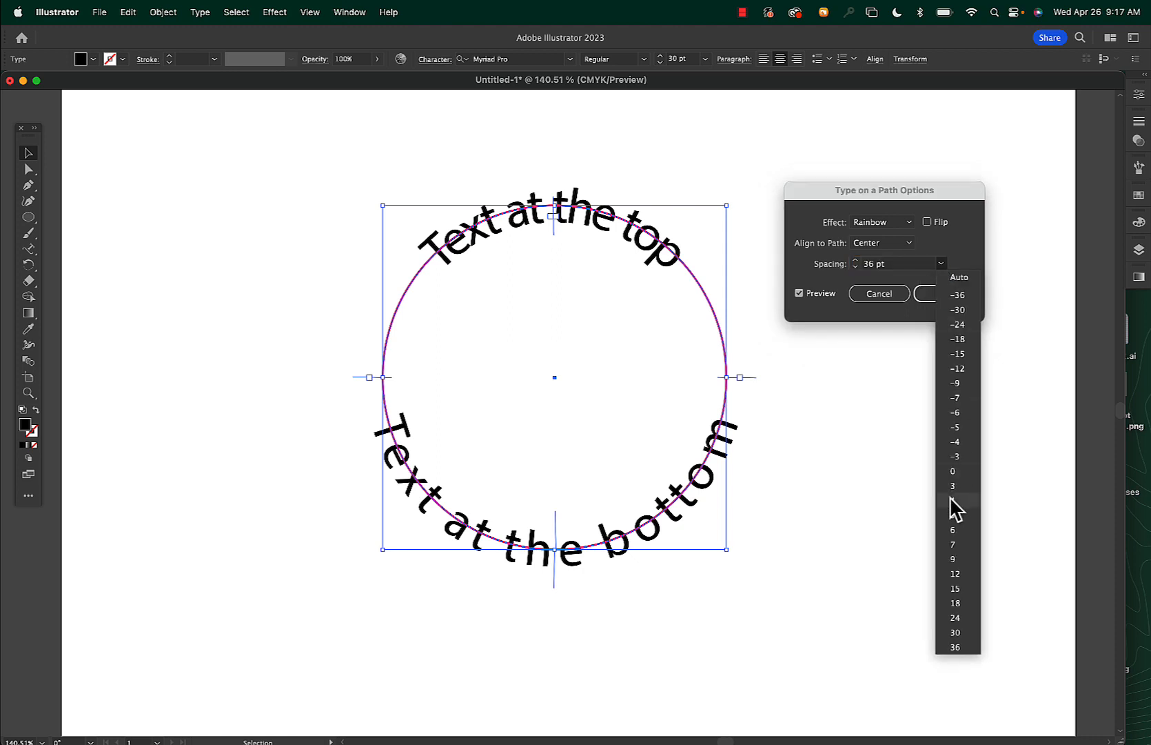
click(954, 471)
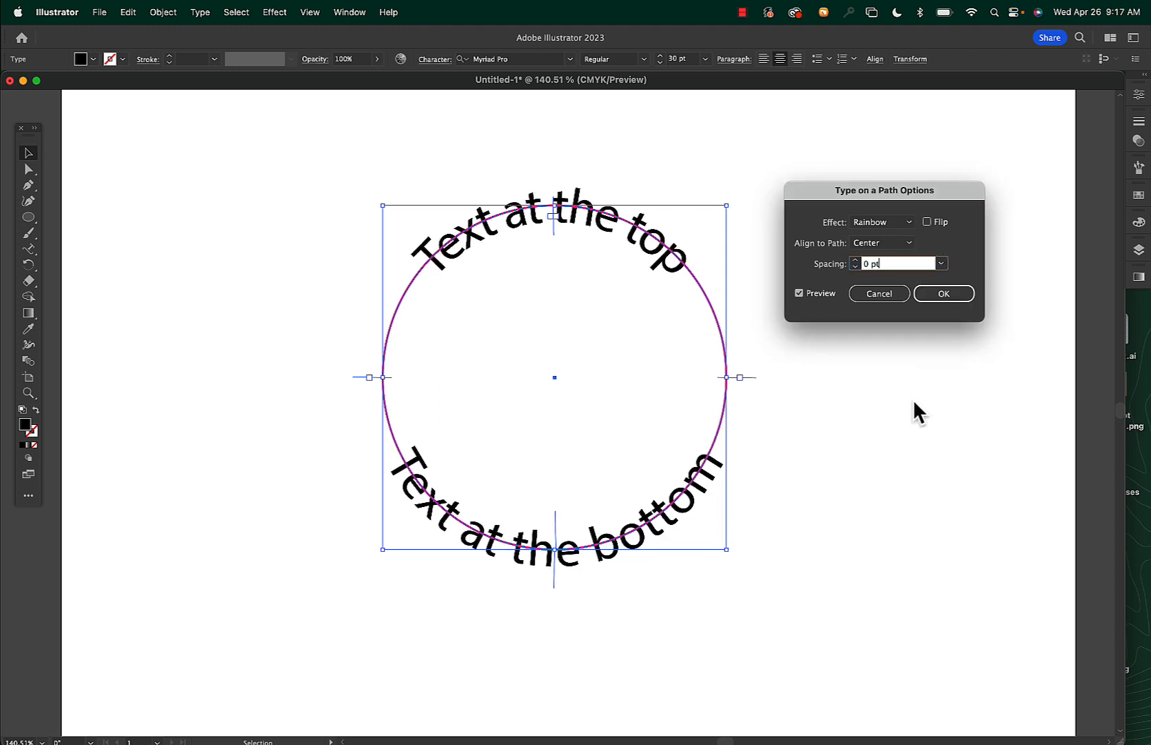
click(944, 295)
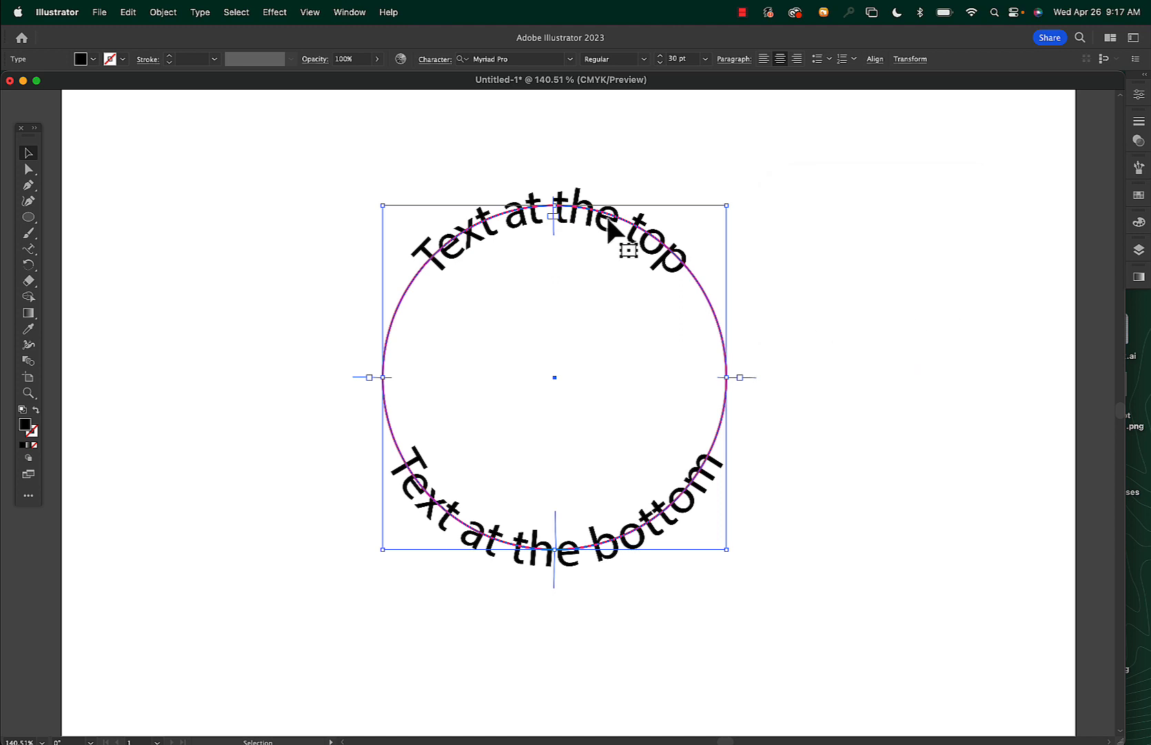
Select the top text's characters and inspect its character settings, then deselect
triple_click(566, 232)
triple_click(565, 212)
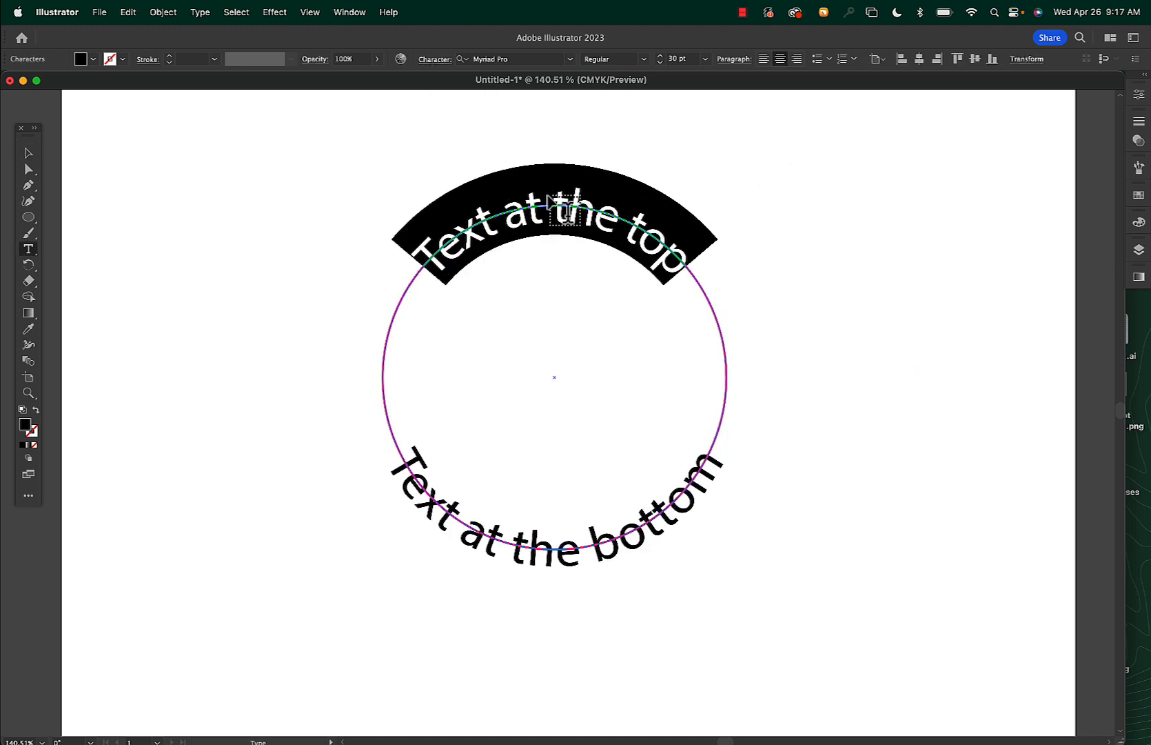
click(438, 63)
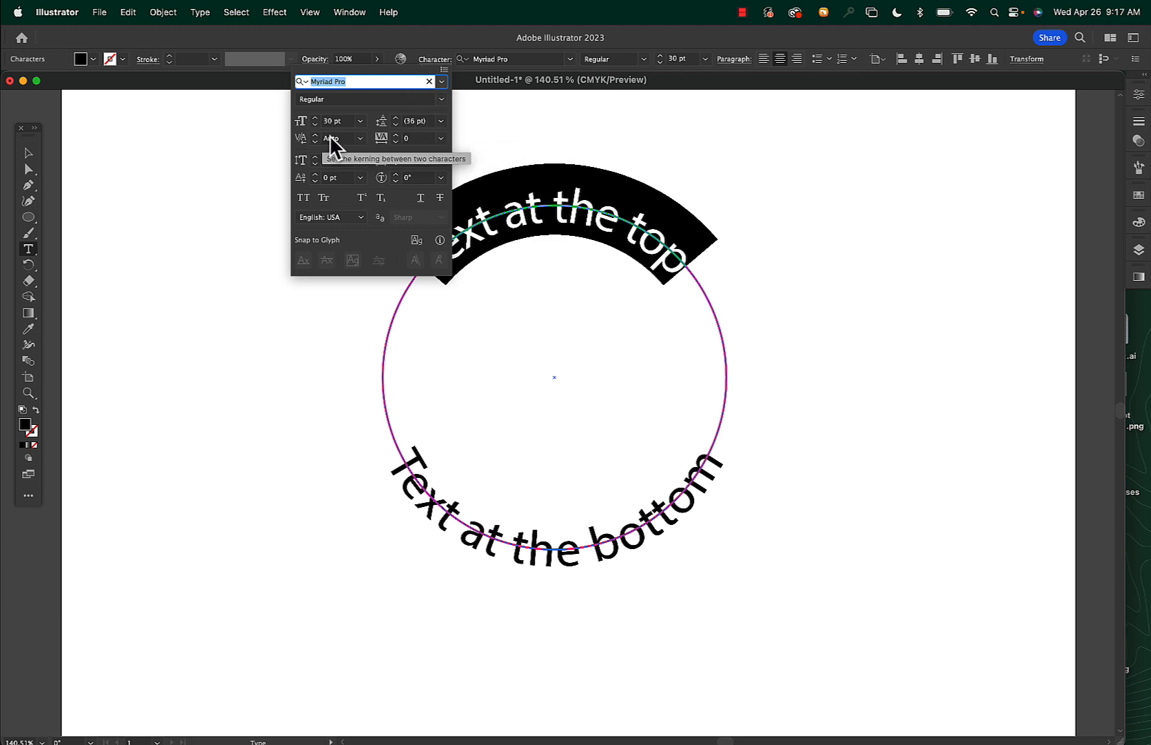
click(557, 207)
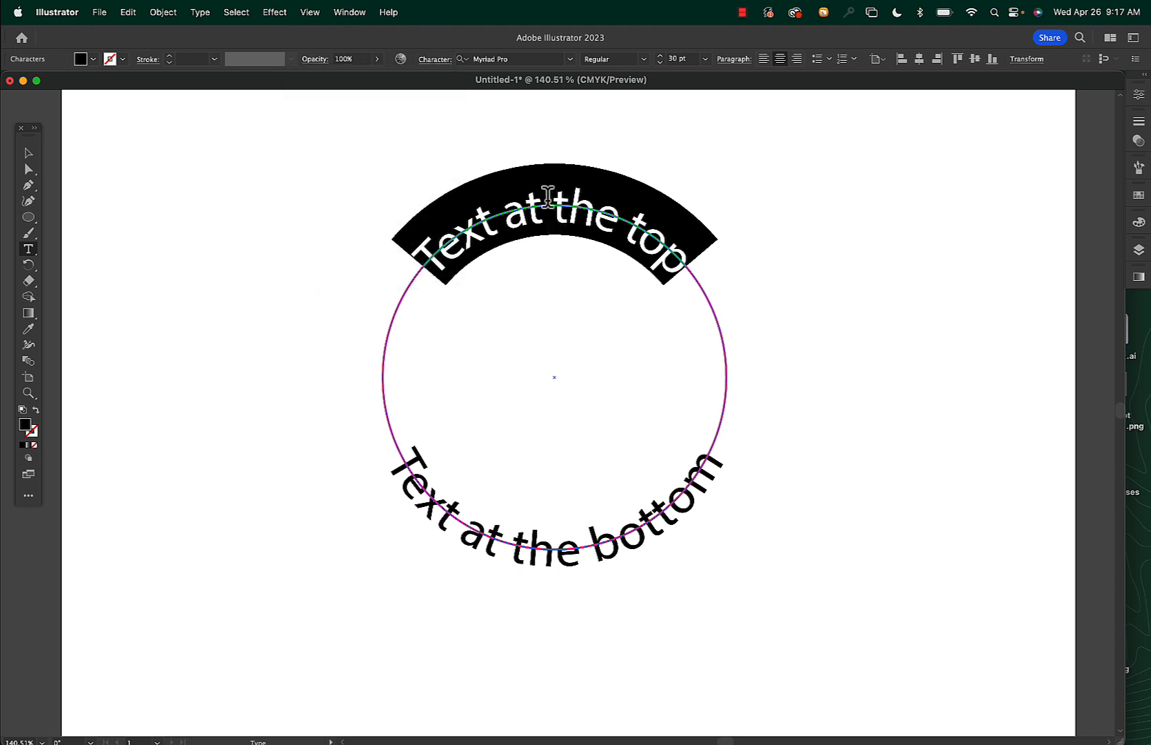
click(28, 153)
click(309, 135)
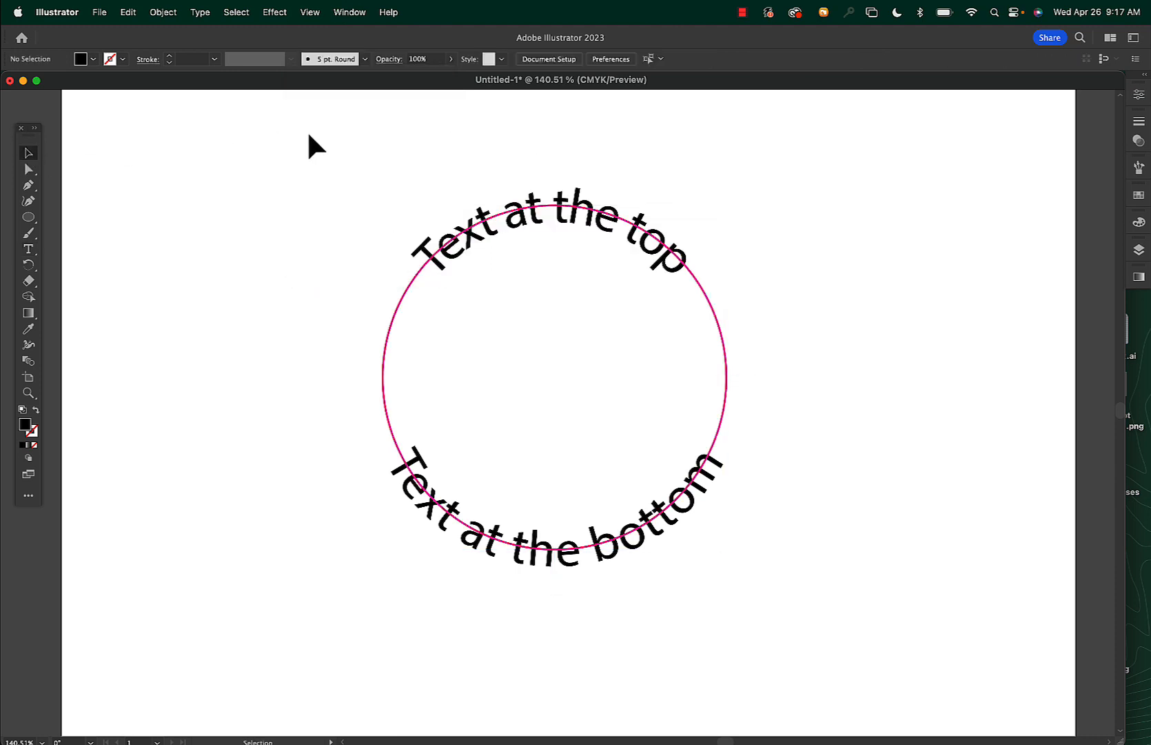
Select and delete the stroked circle outline
click(384, 357)
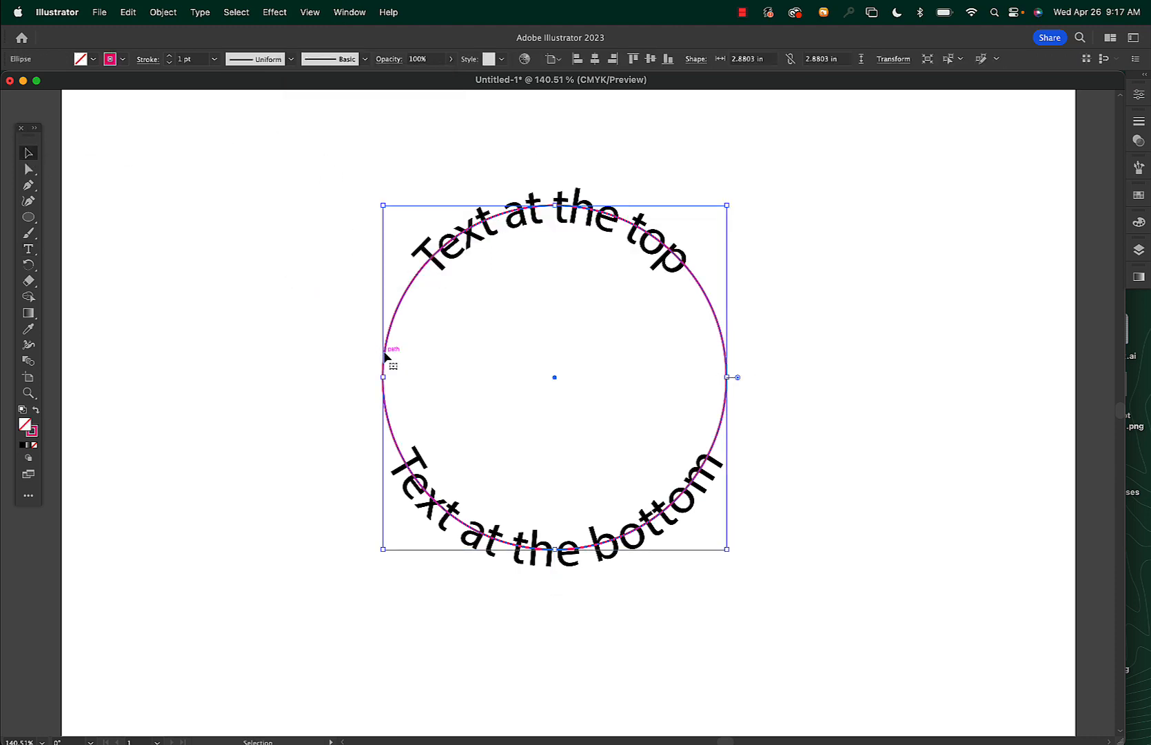
click(390, 357)
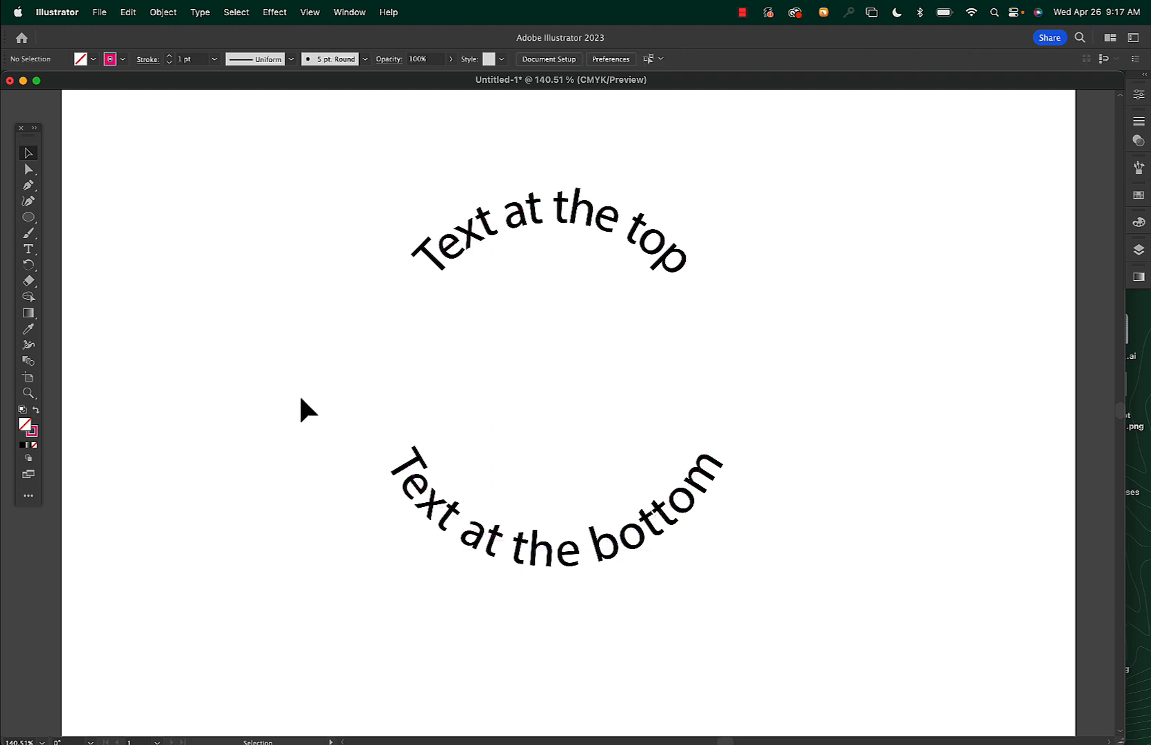